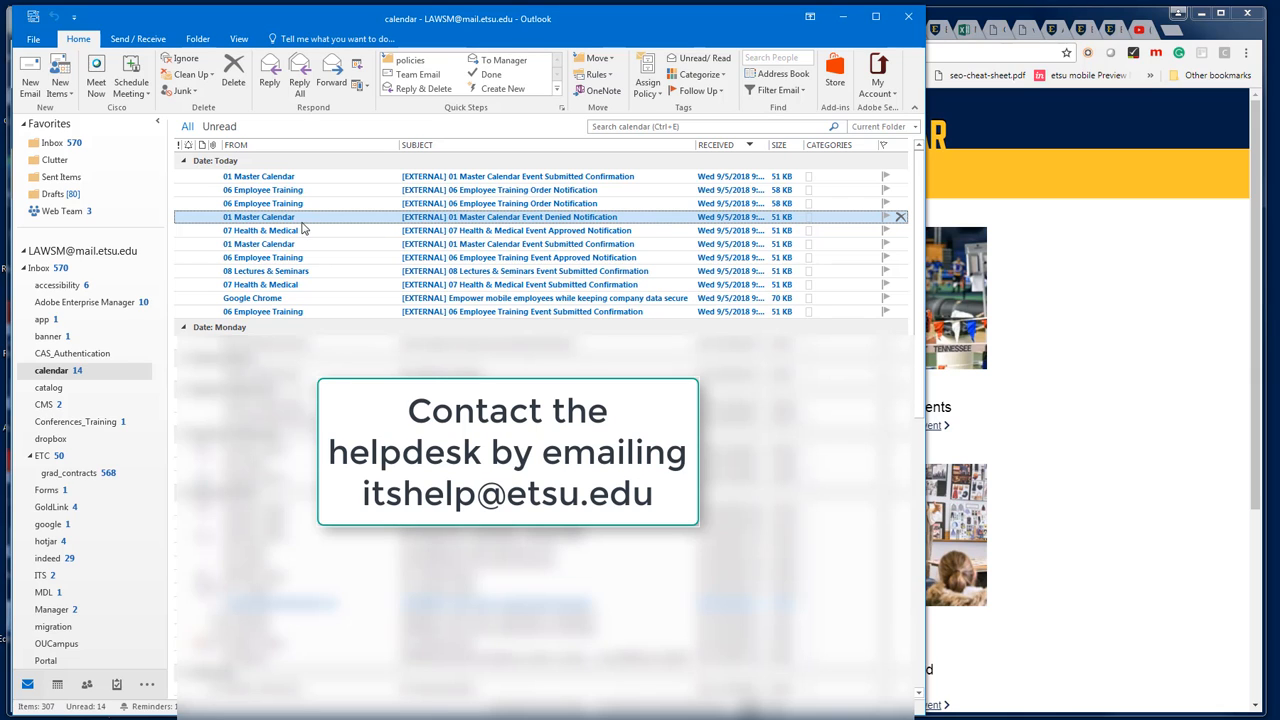
Create a new subfolder named "calendar Notifications" under the Inbox
left_click(45, 270)
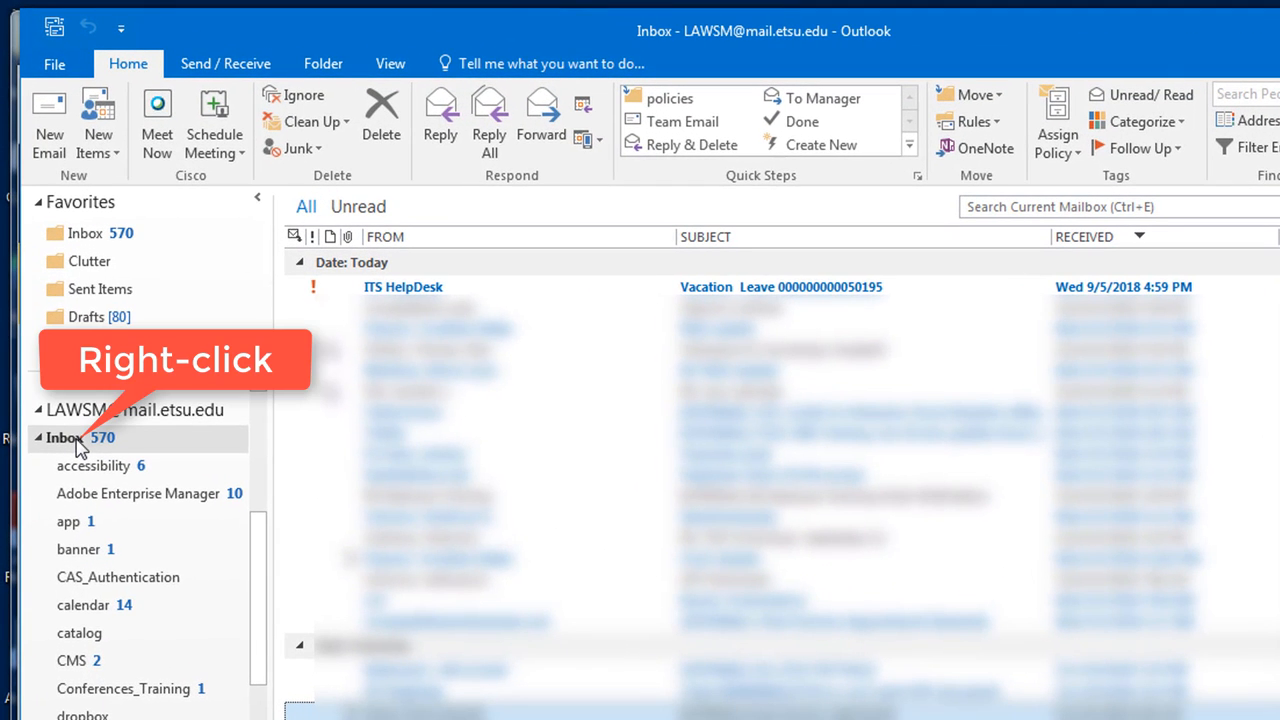
right_click(80, 446)
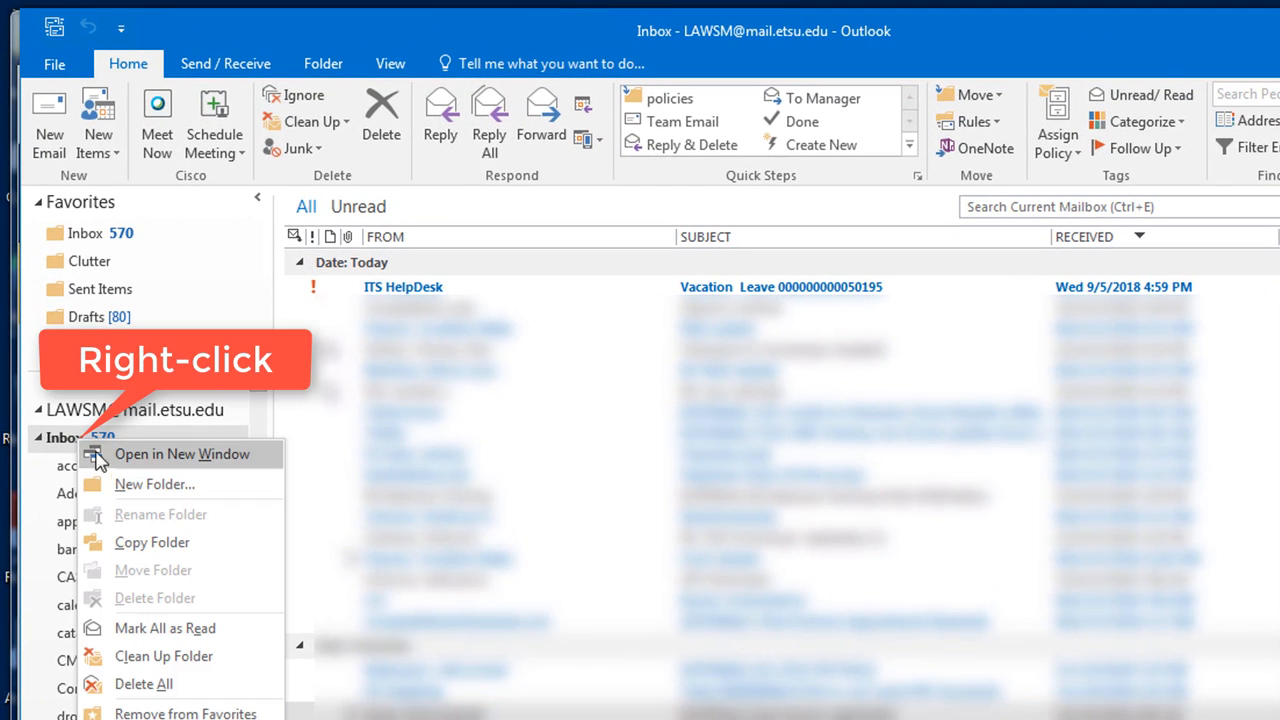
left_click(120, 486)
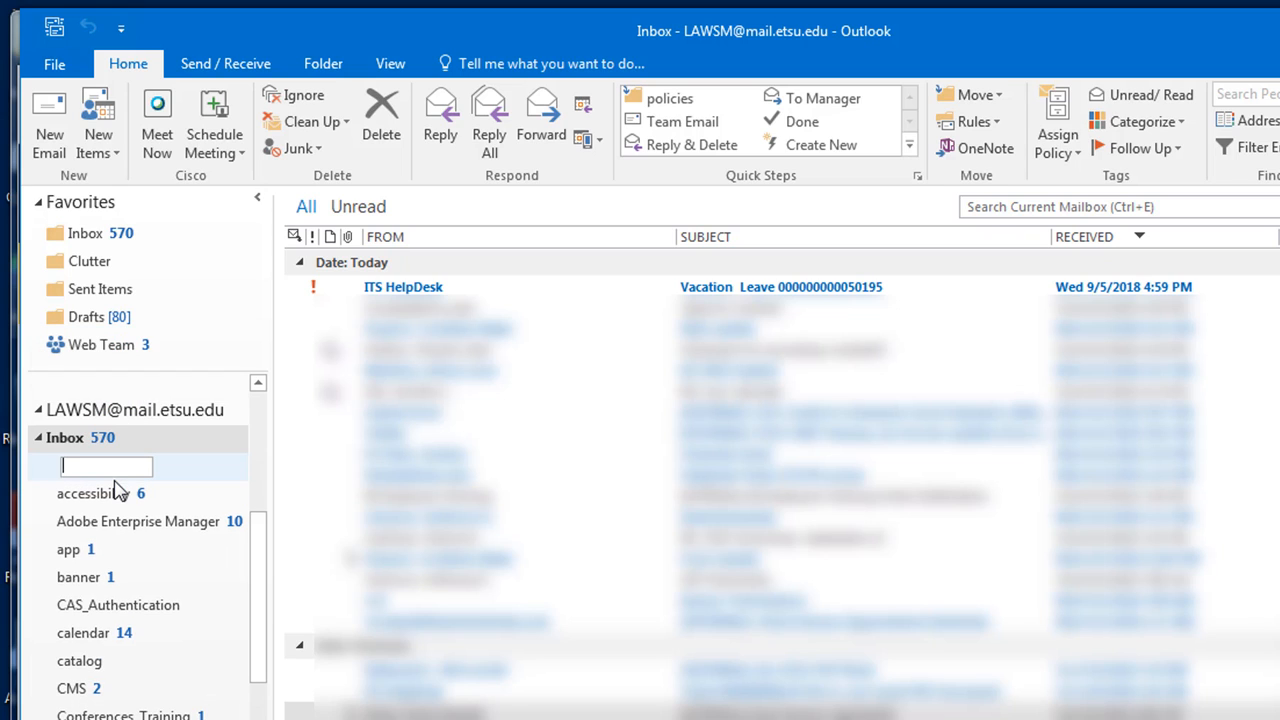
type("c")
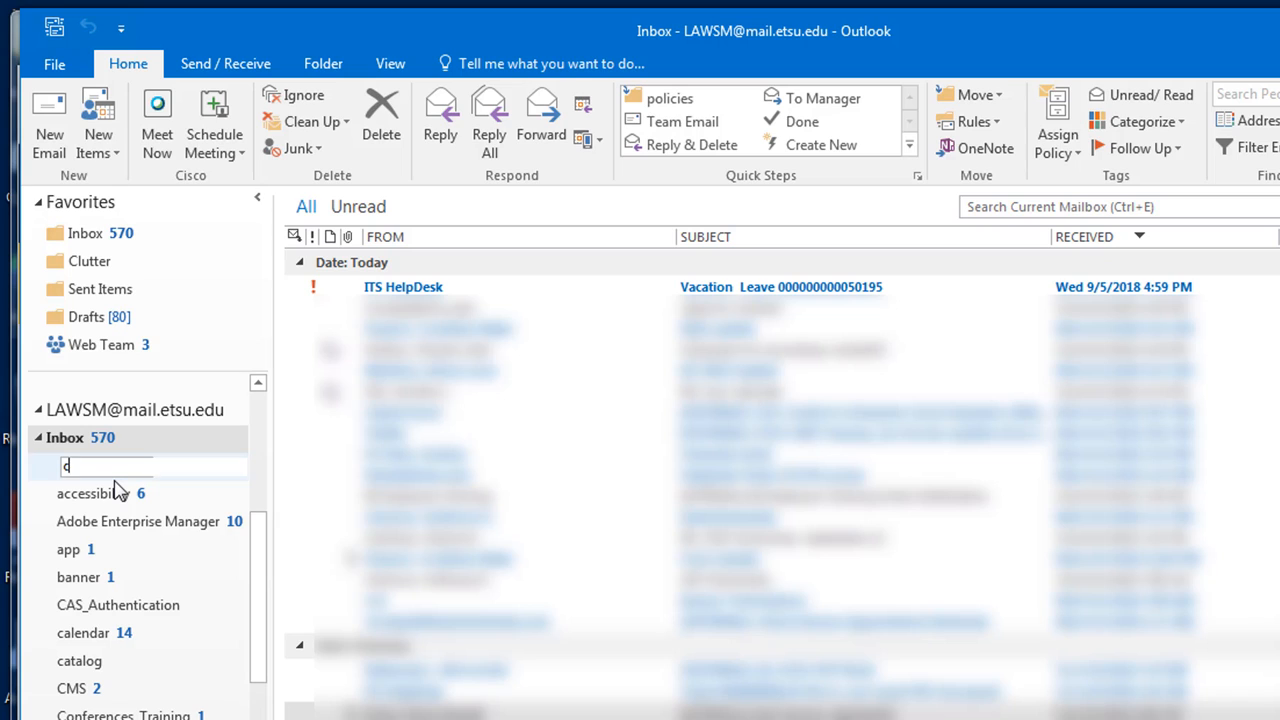
type("alendar ")
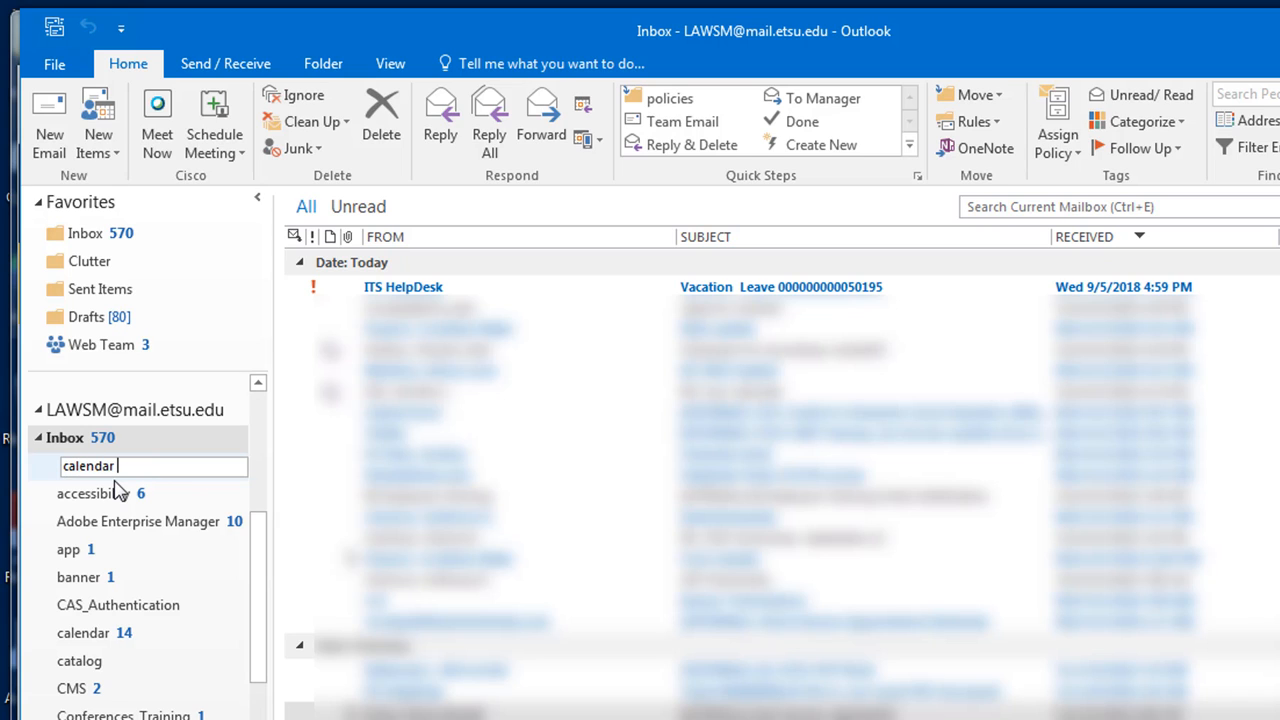
type("Notifications")
key("Return")
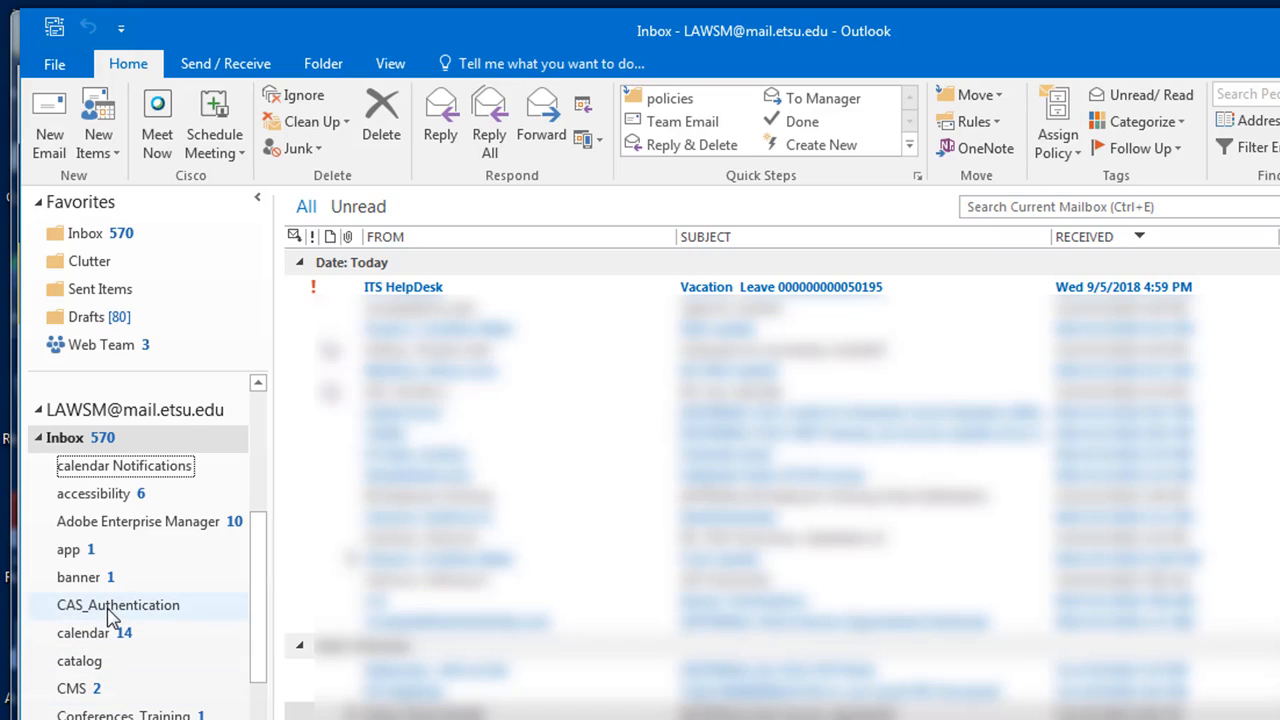
Open the newest 01 Master Calendar message in the calendar folder and copy its full sender line
left_click(100, 633)
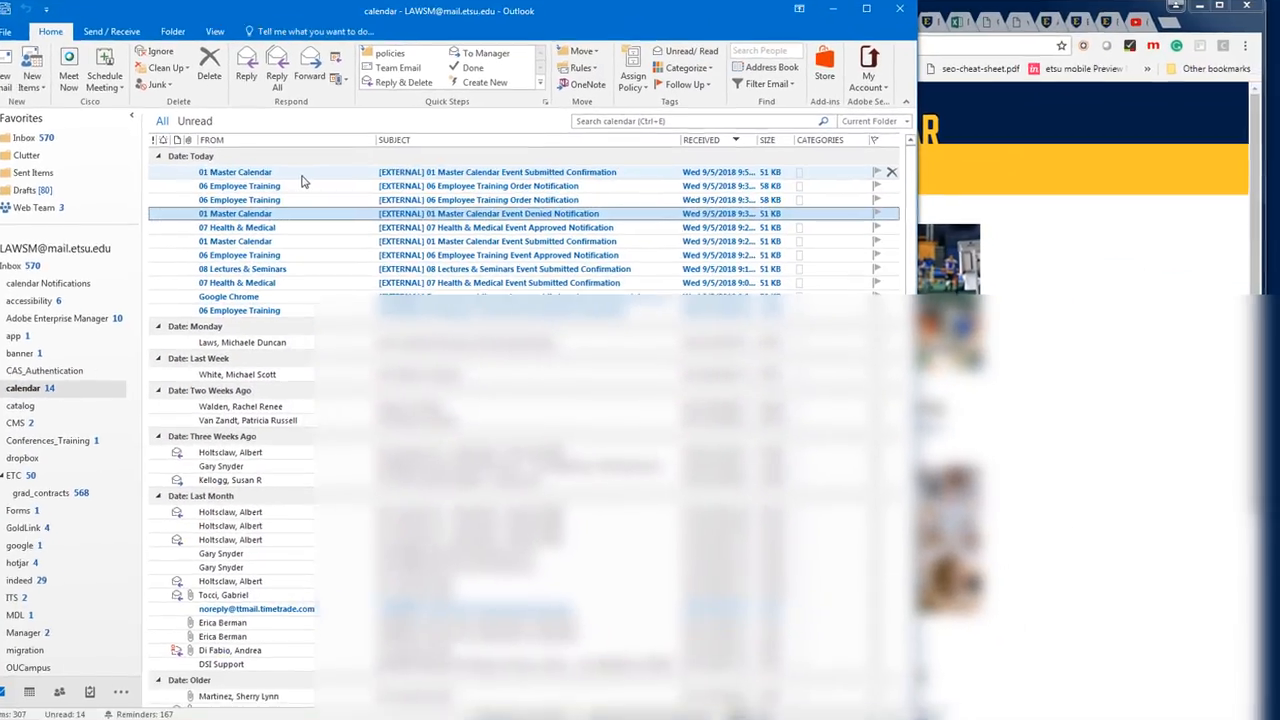
double_click(380, 212)
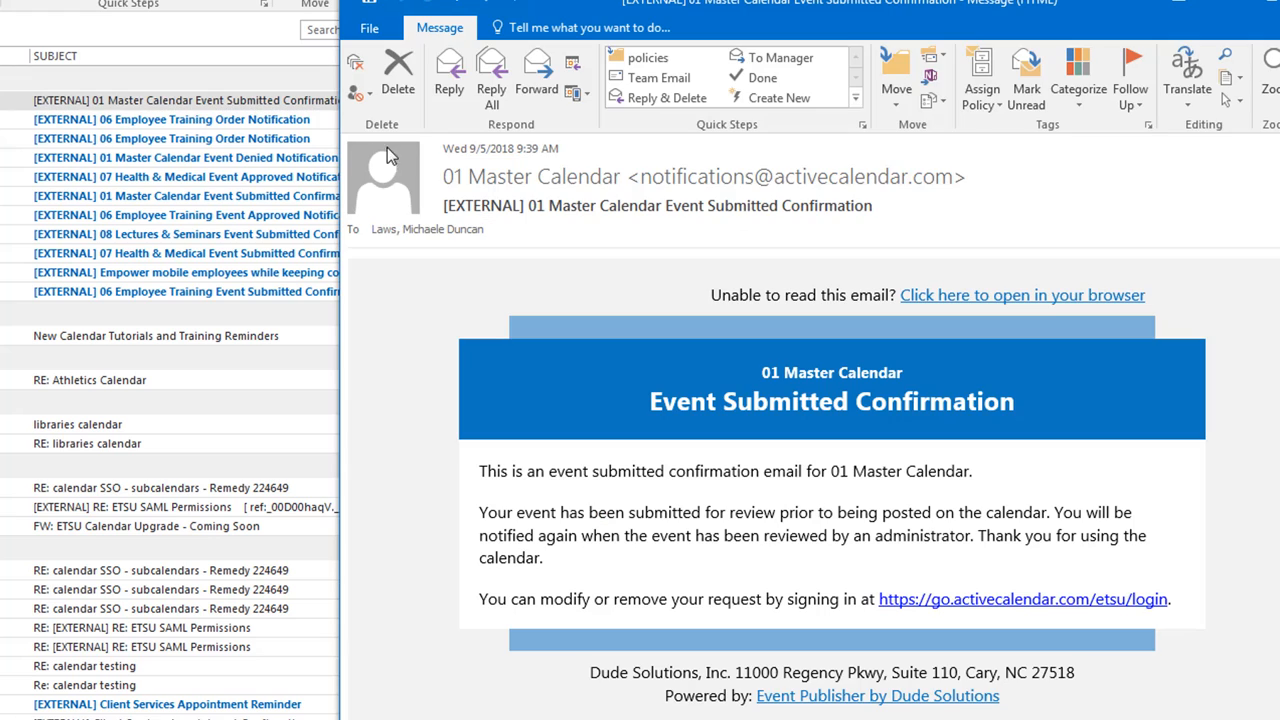
left_click(645, 170)
key("ctrl+c")
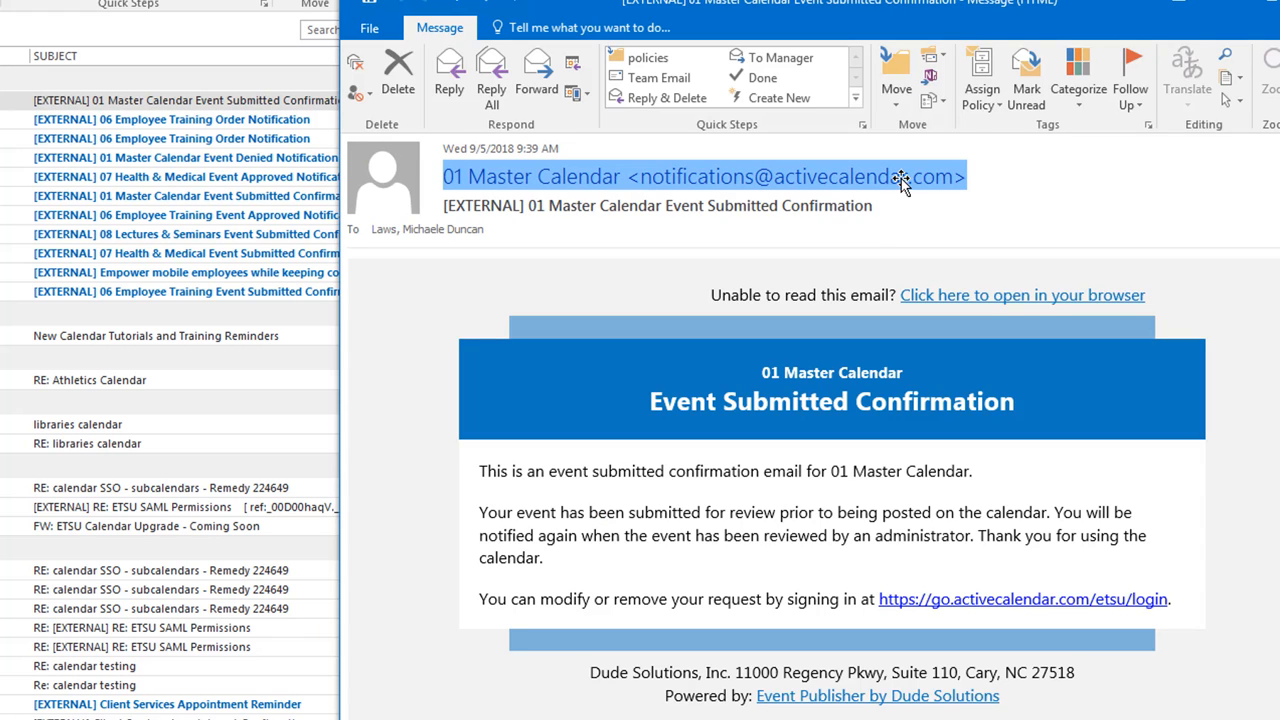
mouse_move(957, 183)
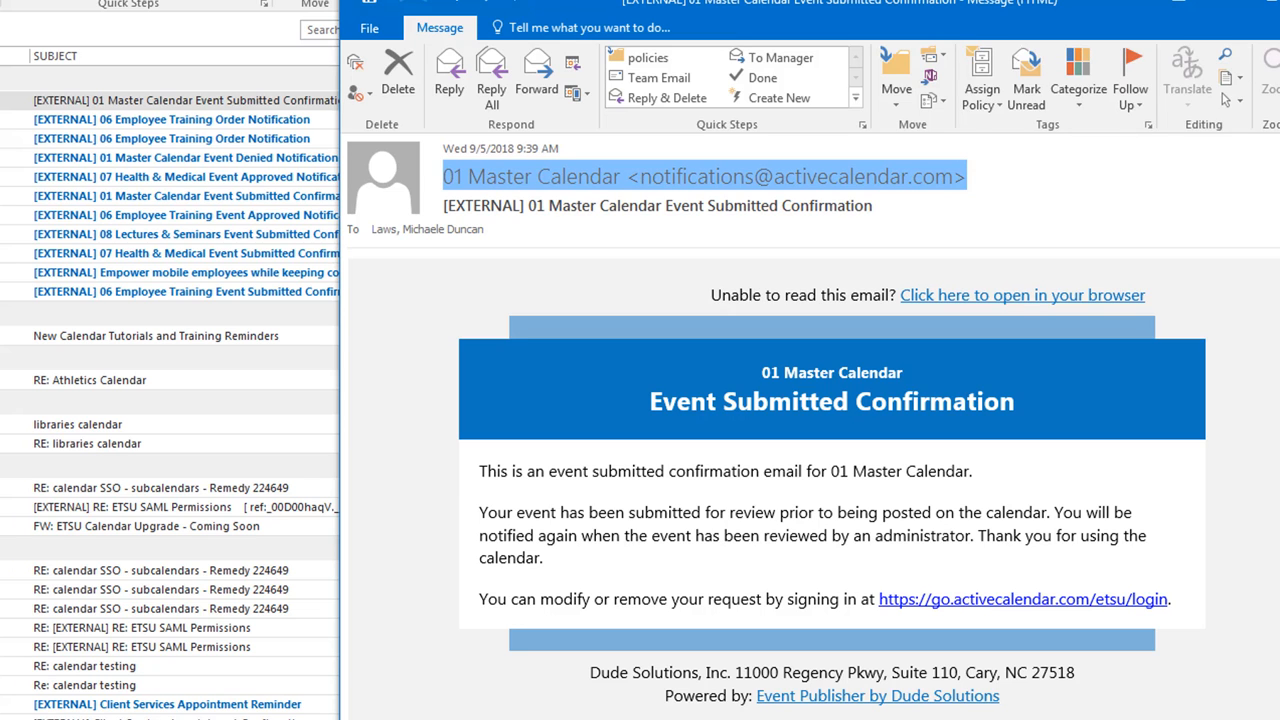
Switch to Notepad, paste the sender line, and strip the display name and angle brackets so only the e-mail address is left
key("alt+Tab")
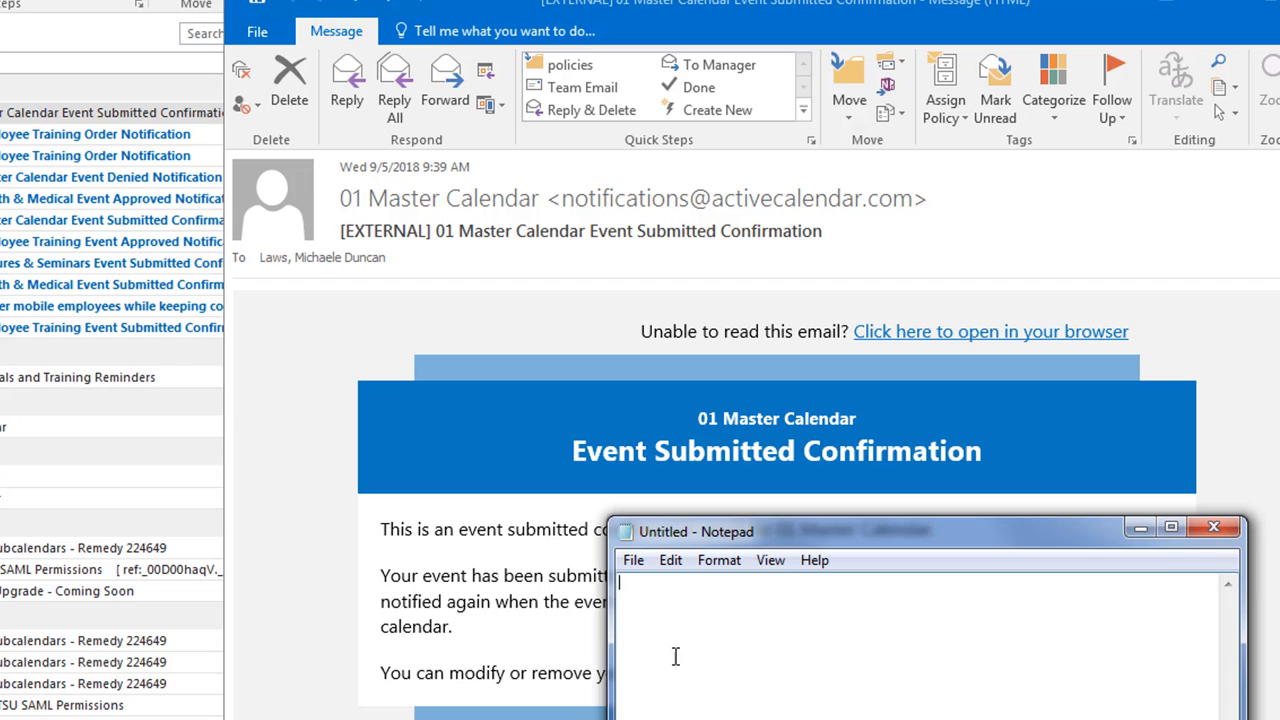
left_click_drag(792, 540, 674, 400)
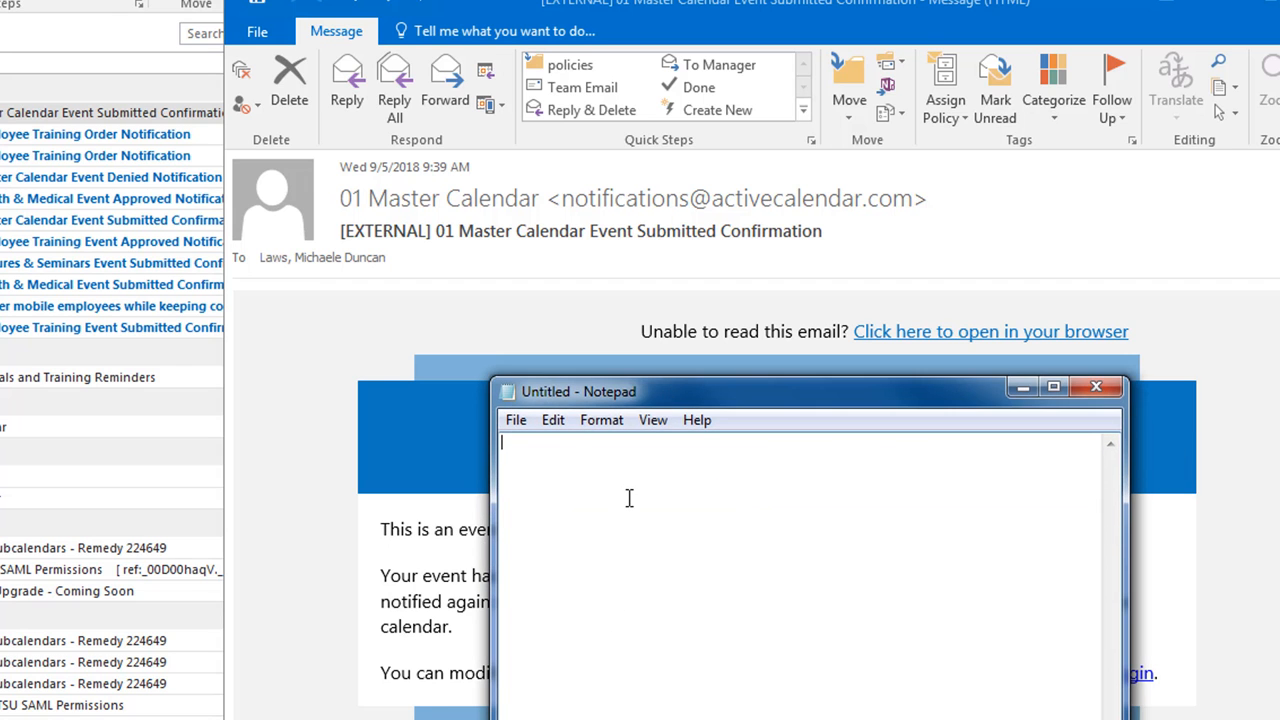
key("ctrl+v")
left_click_drag(683, 446, 363, 459)
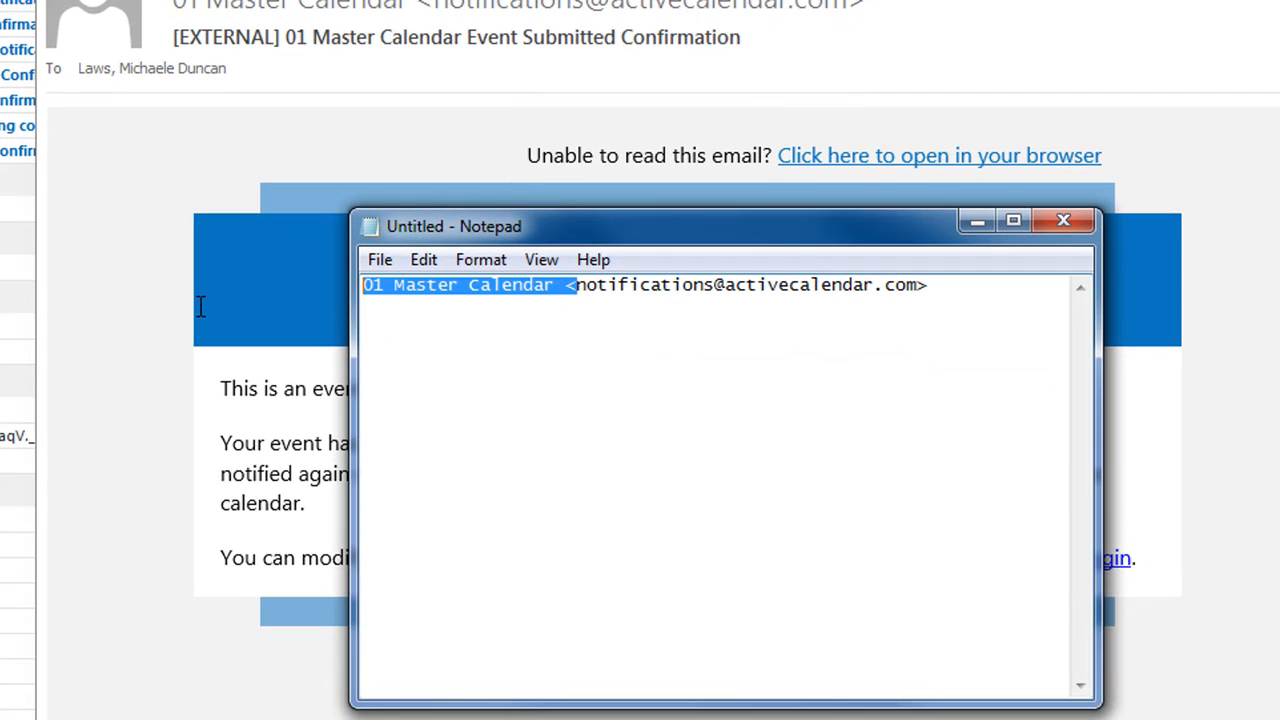
key("Delete")
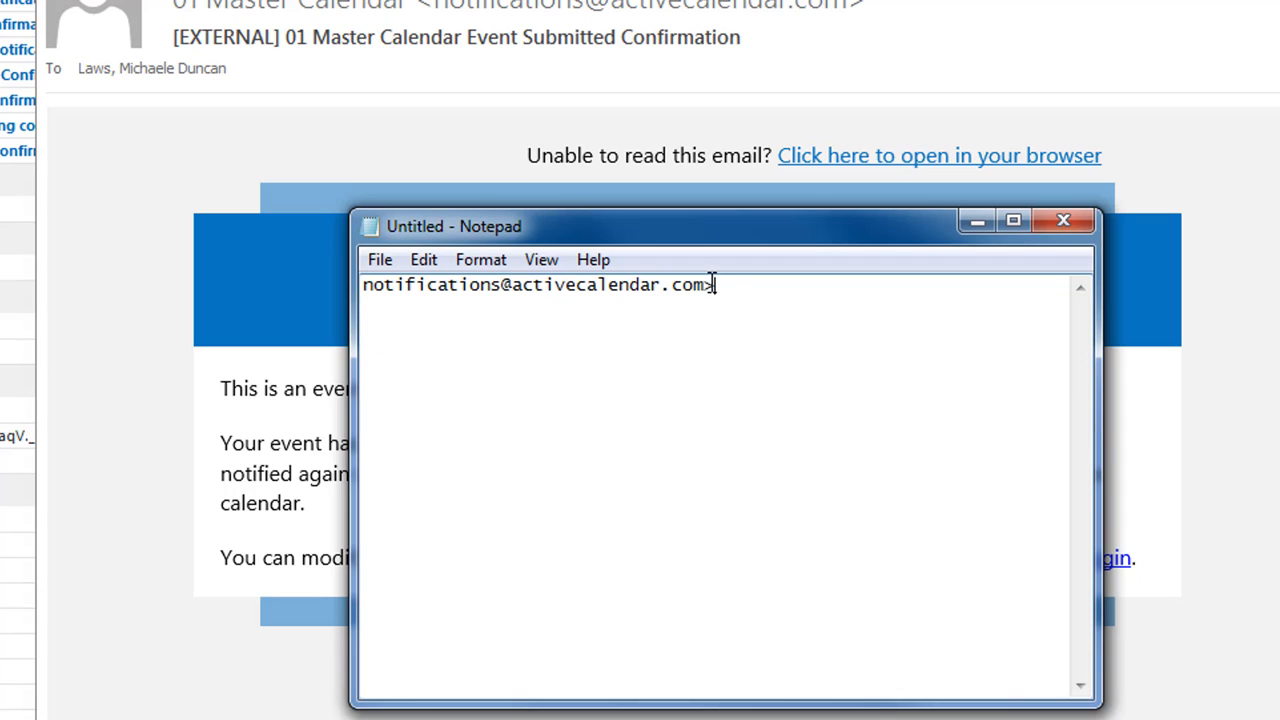
key("BackSpace")
Copy the trimmed sender address in Notepad and minimize its window
left_click_drag(720, 288, 306, 314)
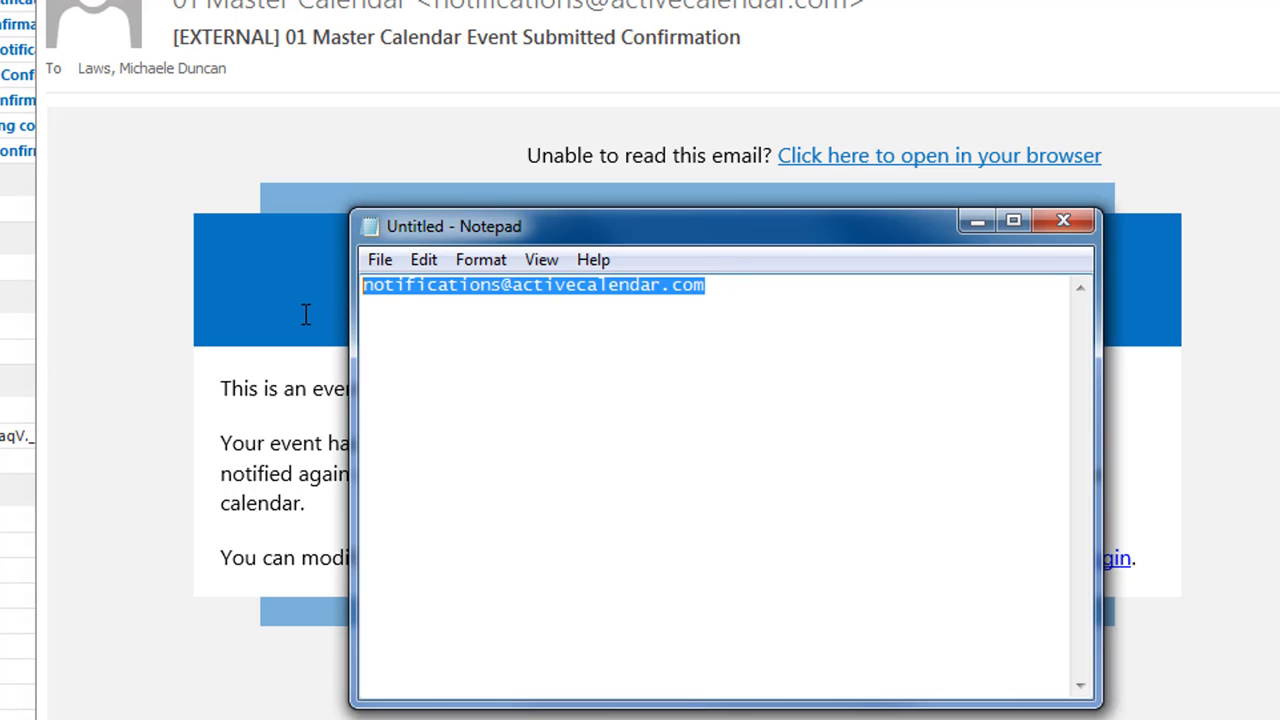
key("ctrl+c")
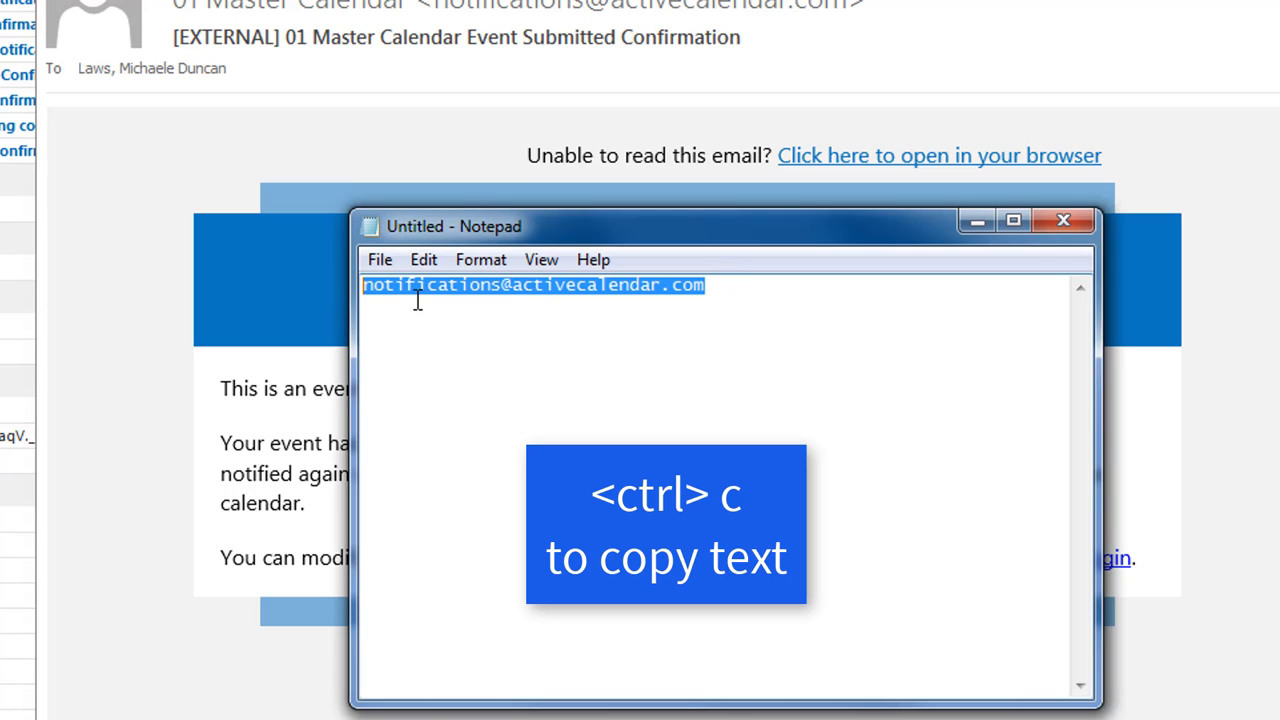
left_click(430, 264)
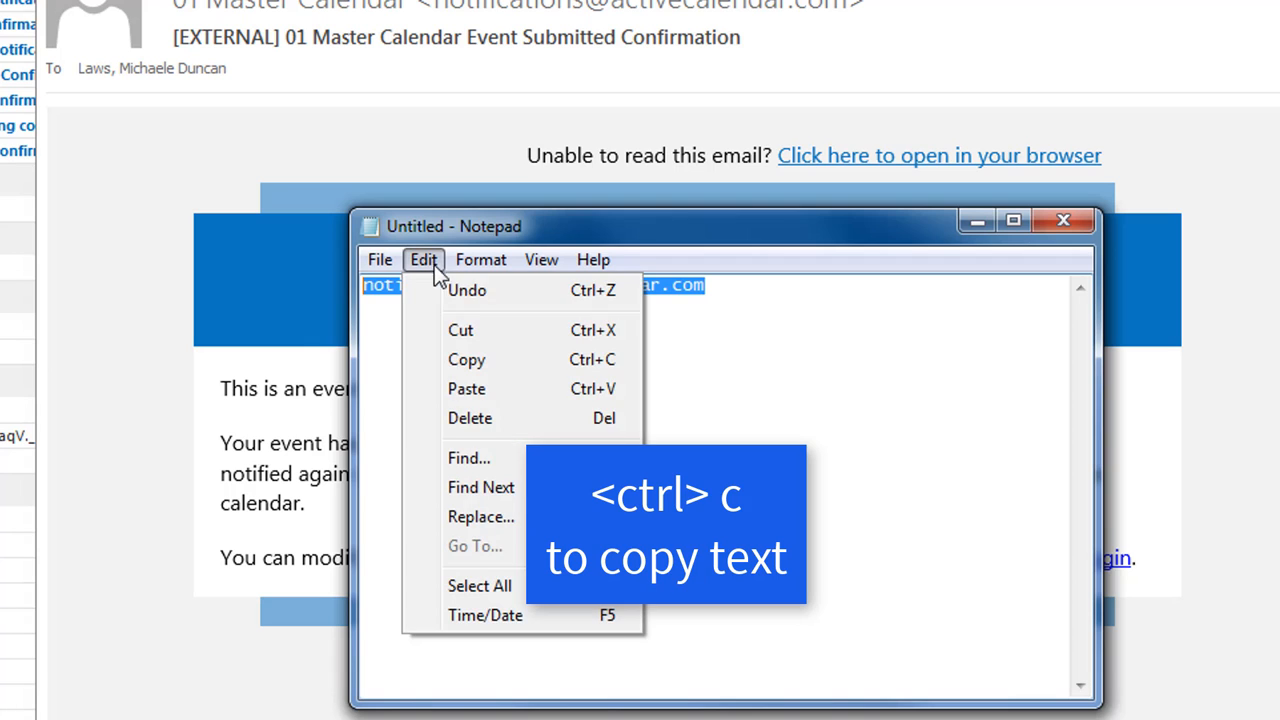
left_click(462, 360)
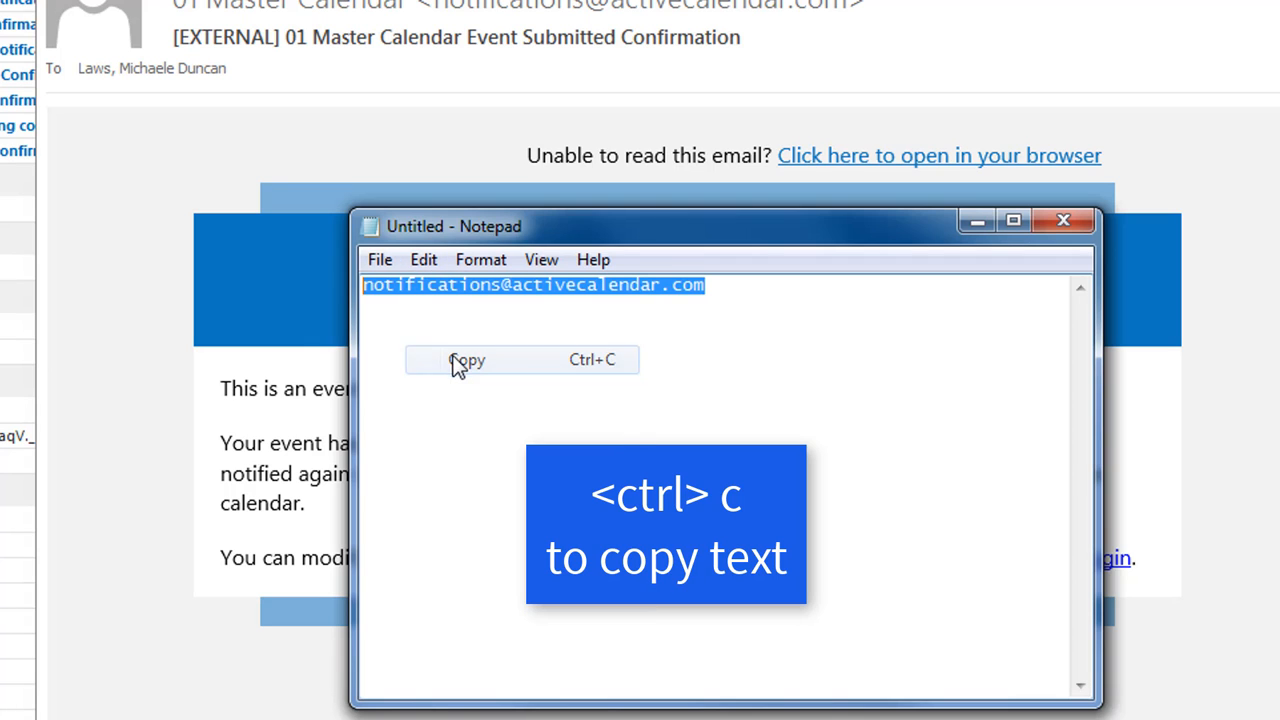
left_click(970, 220)
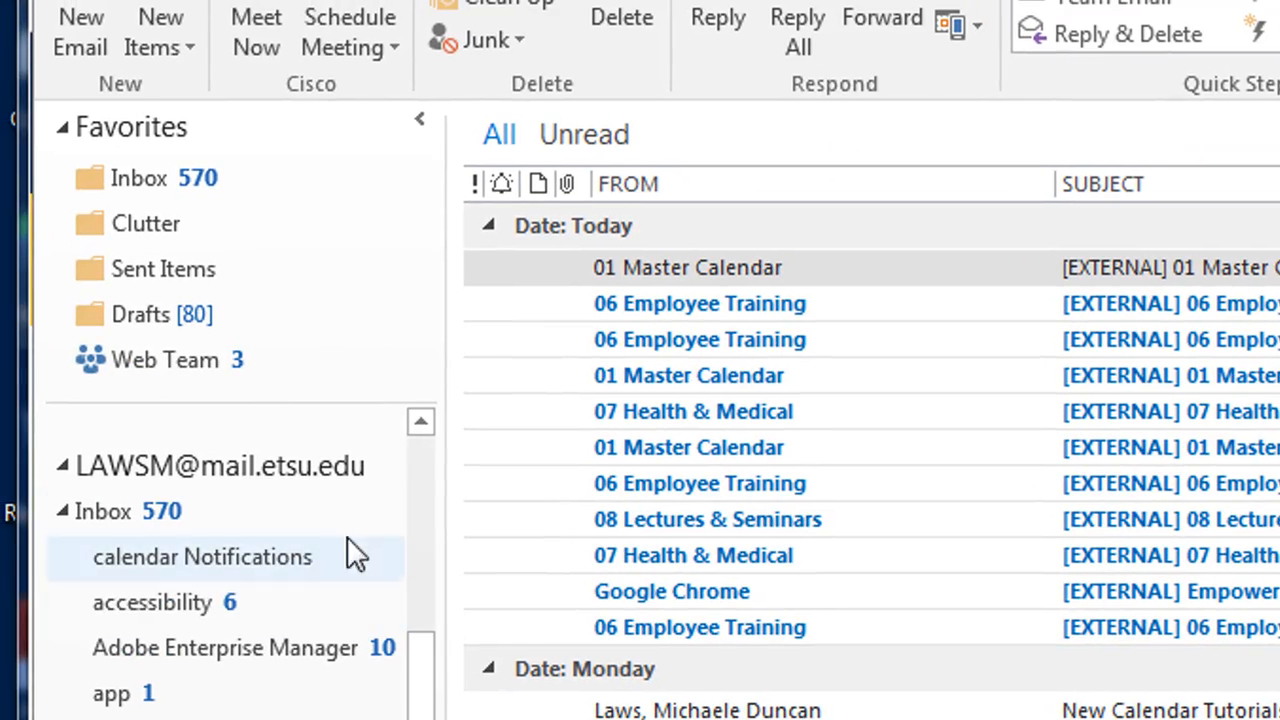
Select the calendar Notifications folder and start a new e-mail rule from Rules and Alerts
left_click(280, 556)
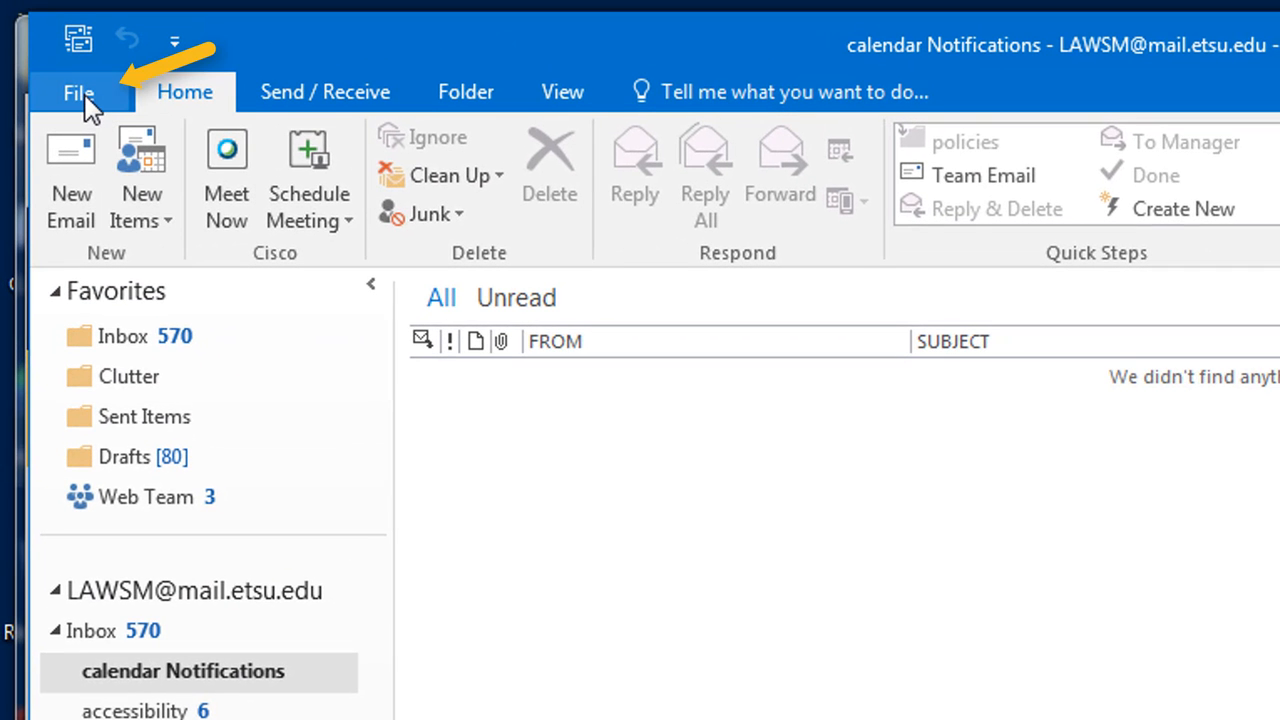
left_click(85, 98)
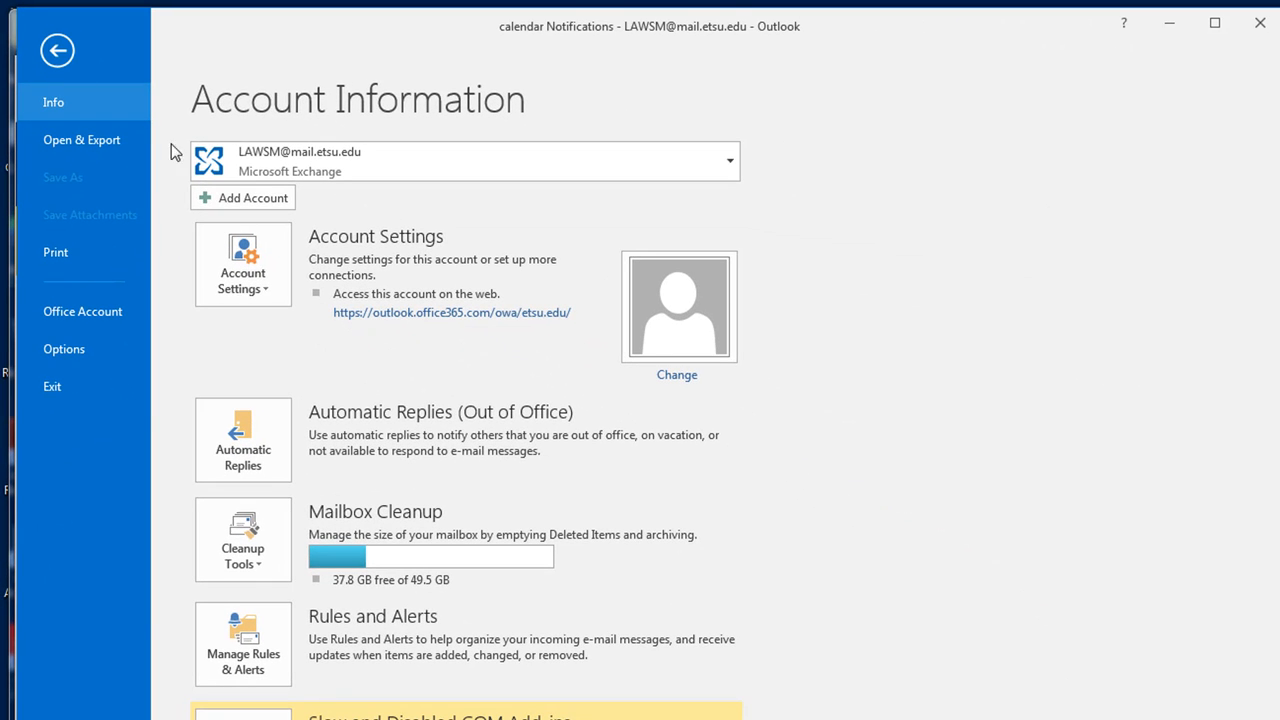
left_click(263, 654)
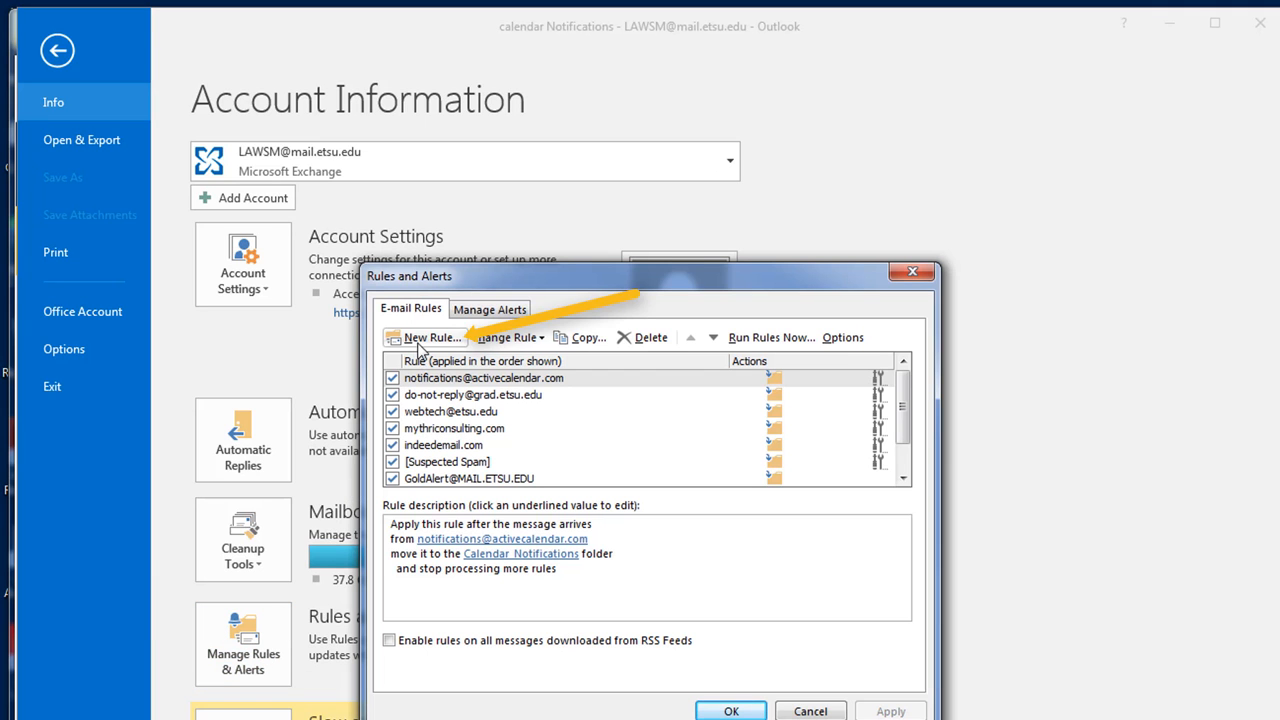
left_click(424, 341)
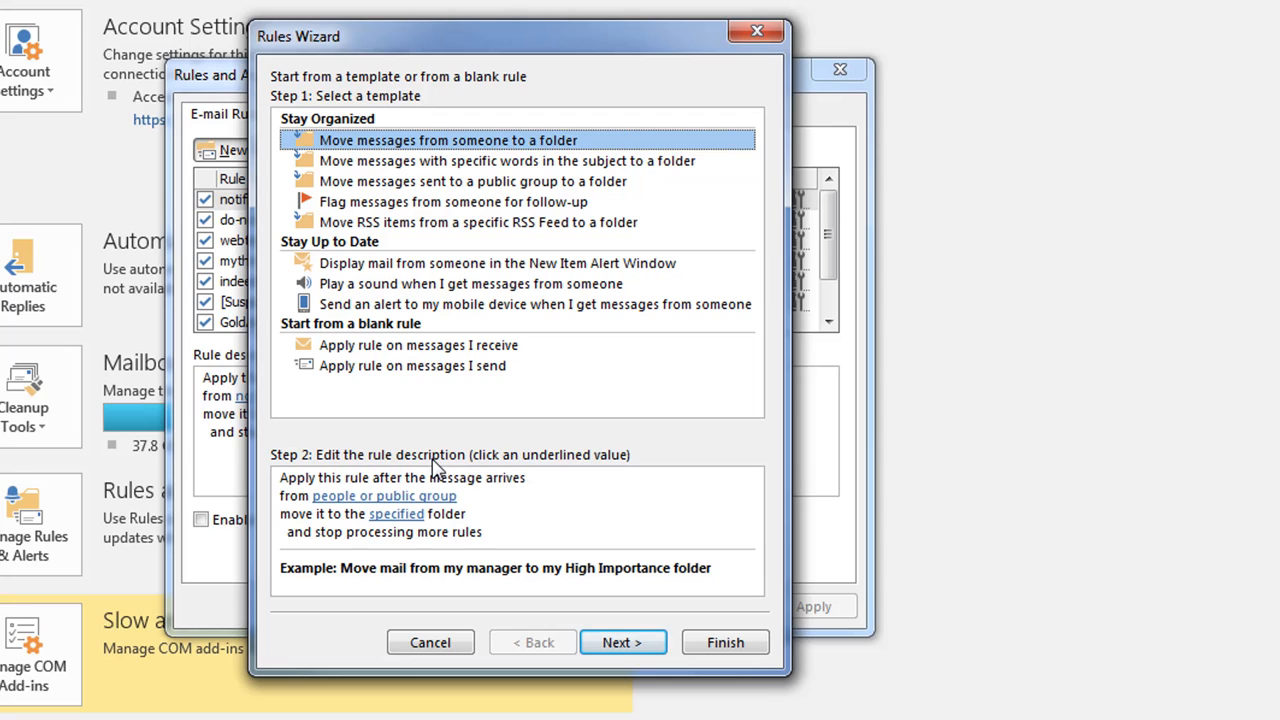
Set the rule's "people or public group" value to the copied sender address
left_click(398, 498)
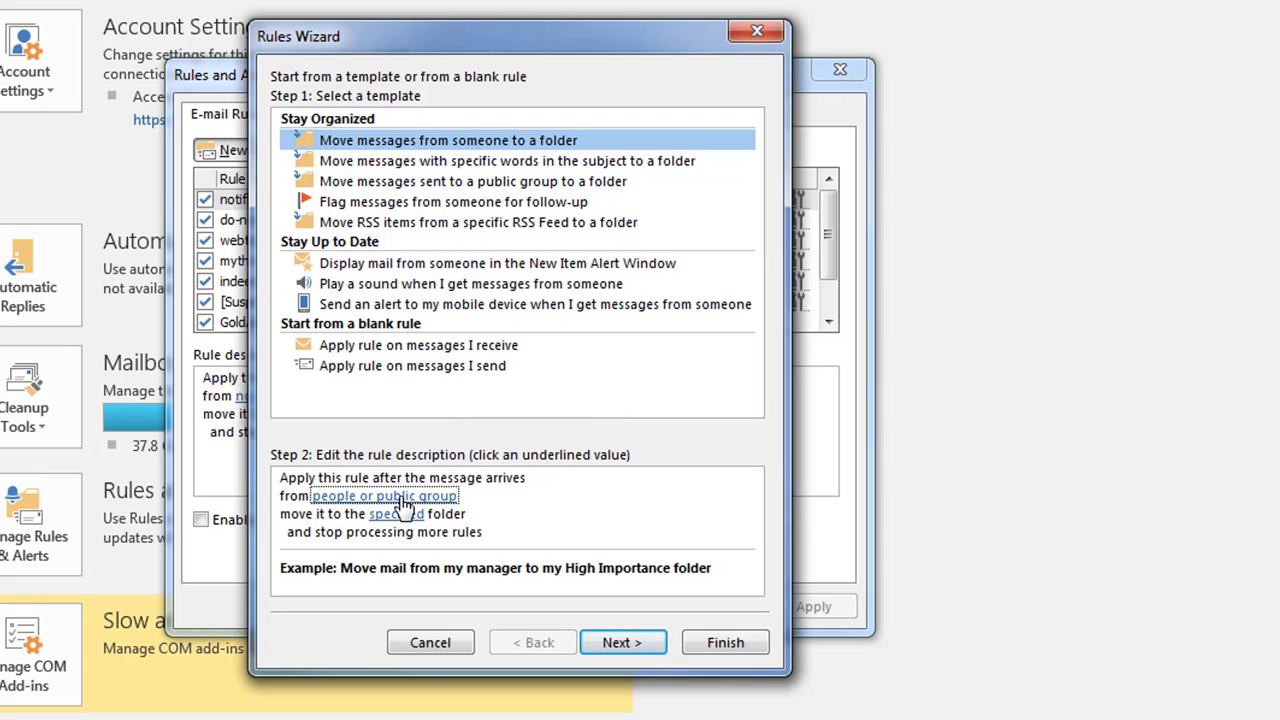
left_click(404, 506)
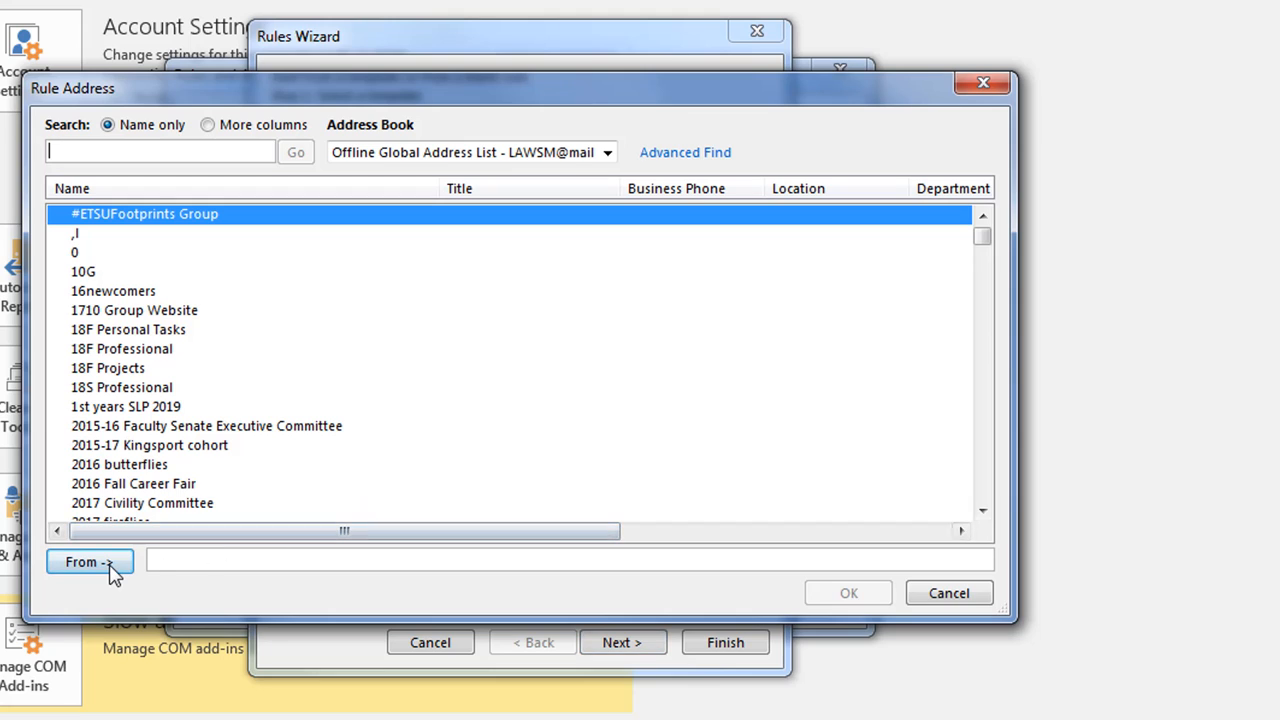
left_click(177, 559)
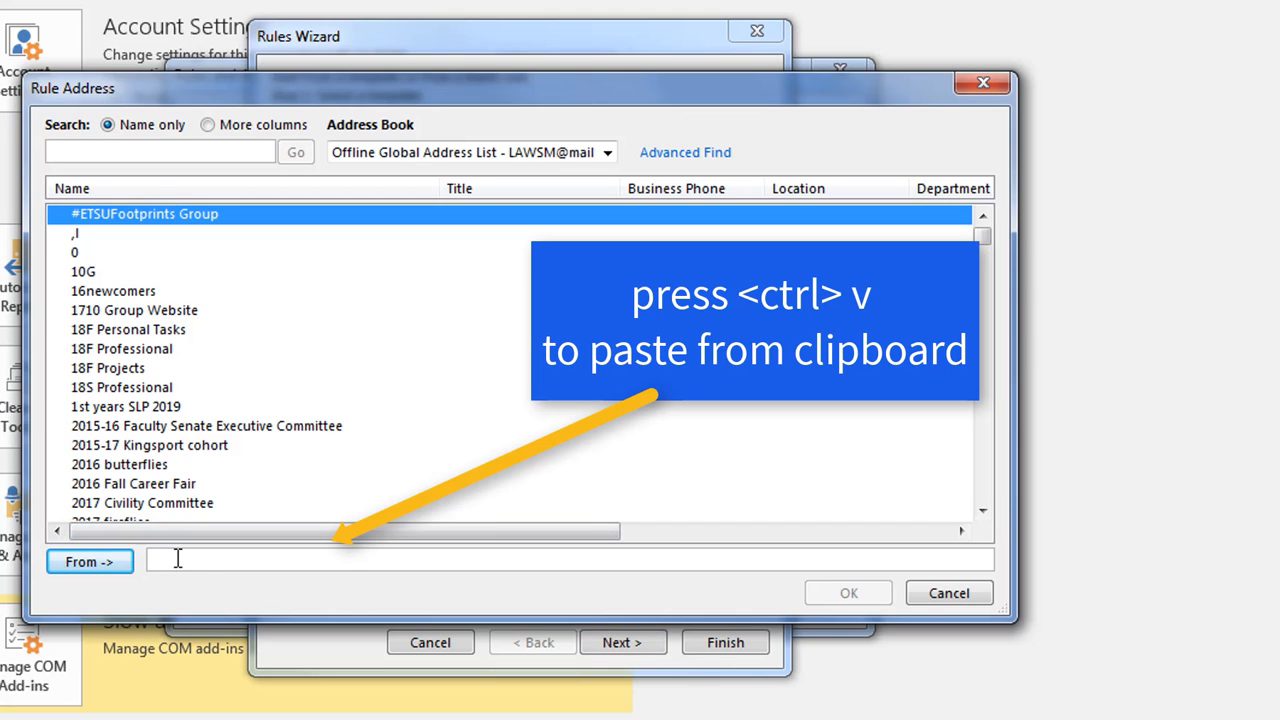
key("ctrl+v")
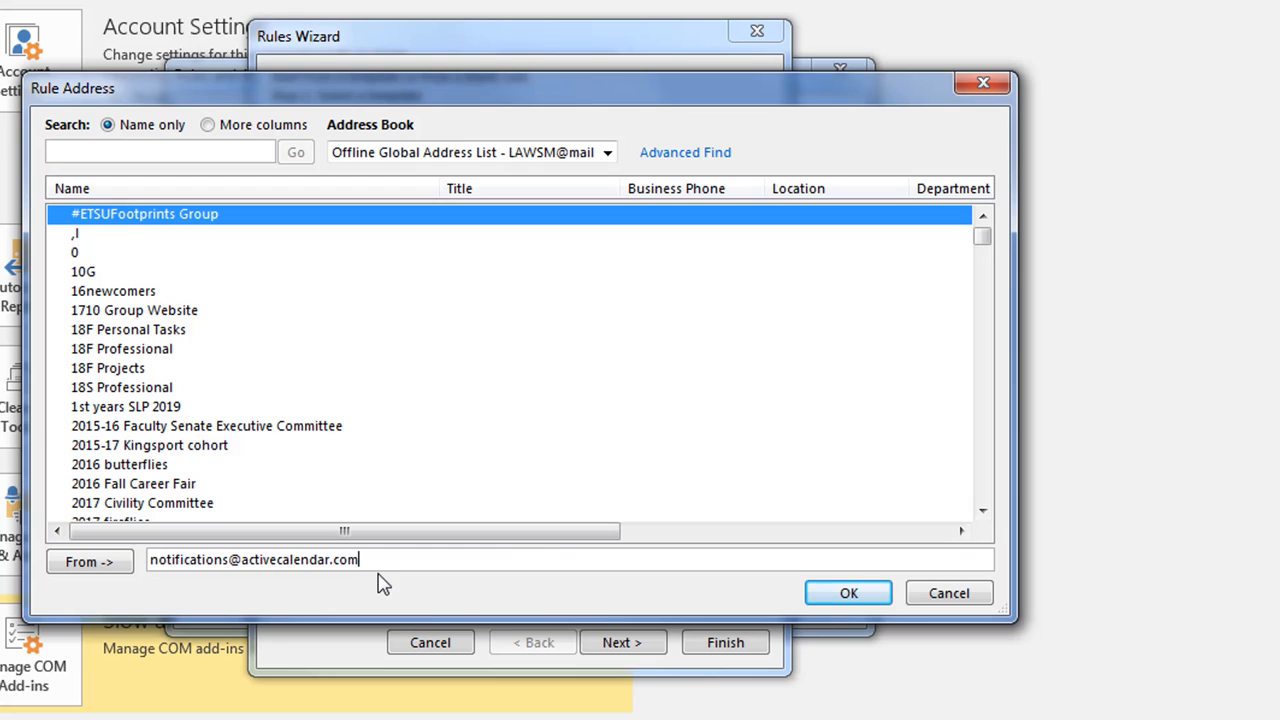
left_click(829, 598)
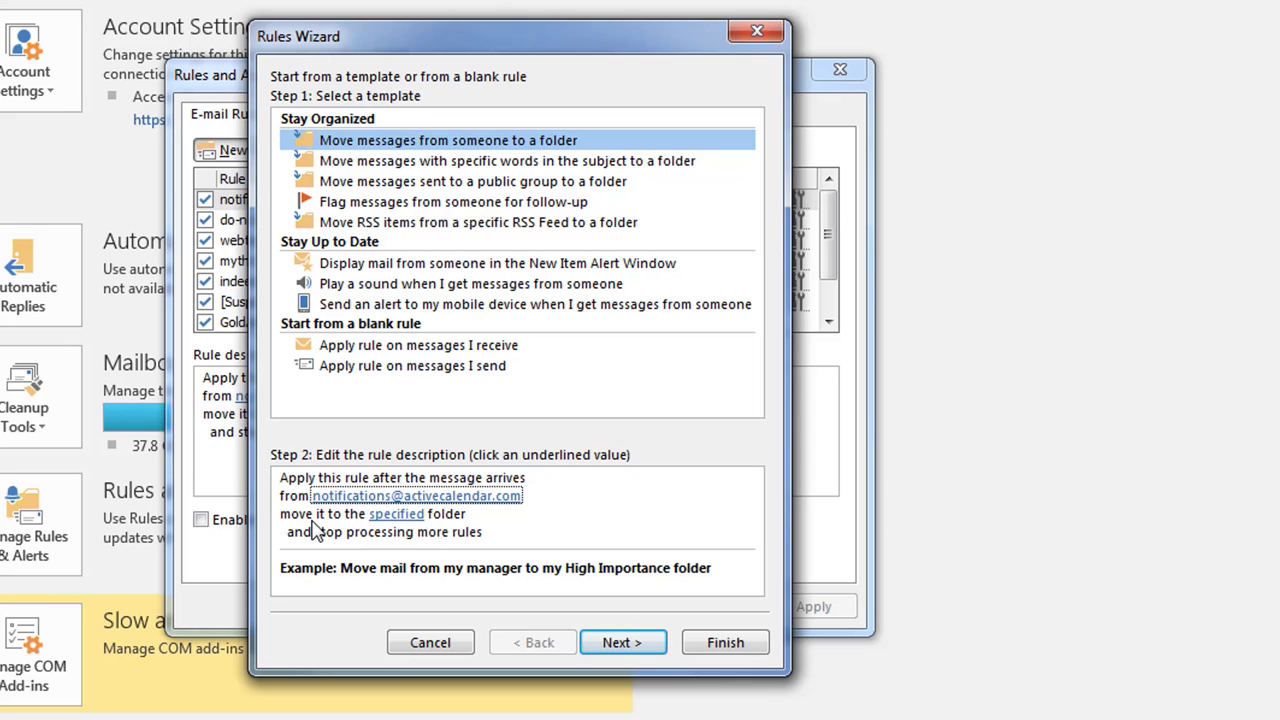
Choose the Inbox subfolder calendar Notifications as the rule's destination and continue to the conditions page
left_click(396, 514)
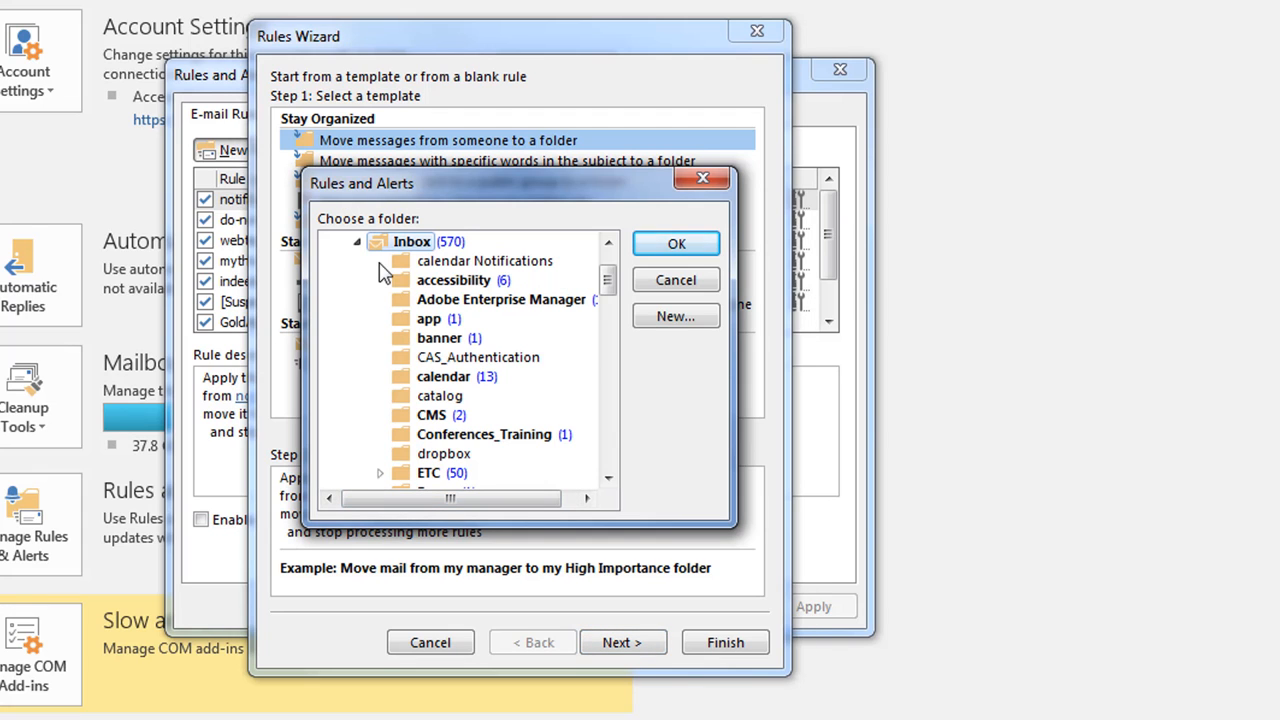
left_click(357, 242)
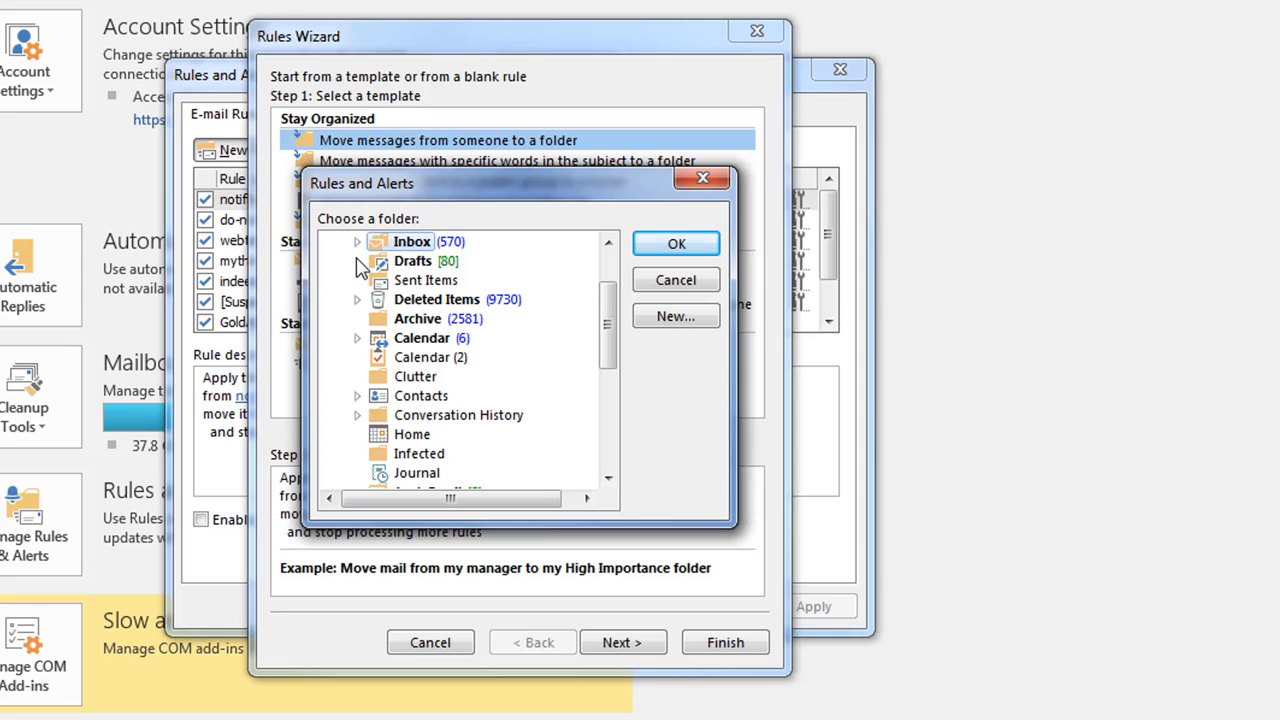
left_click(357, 242)
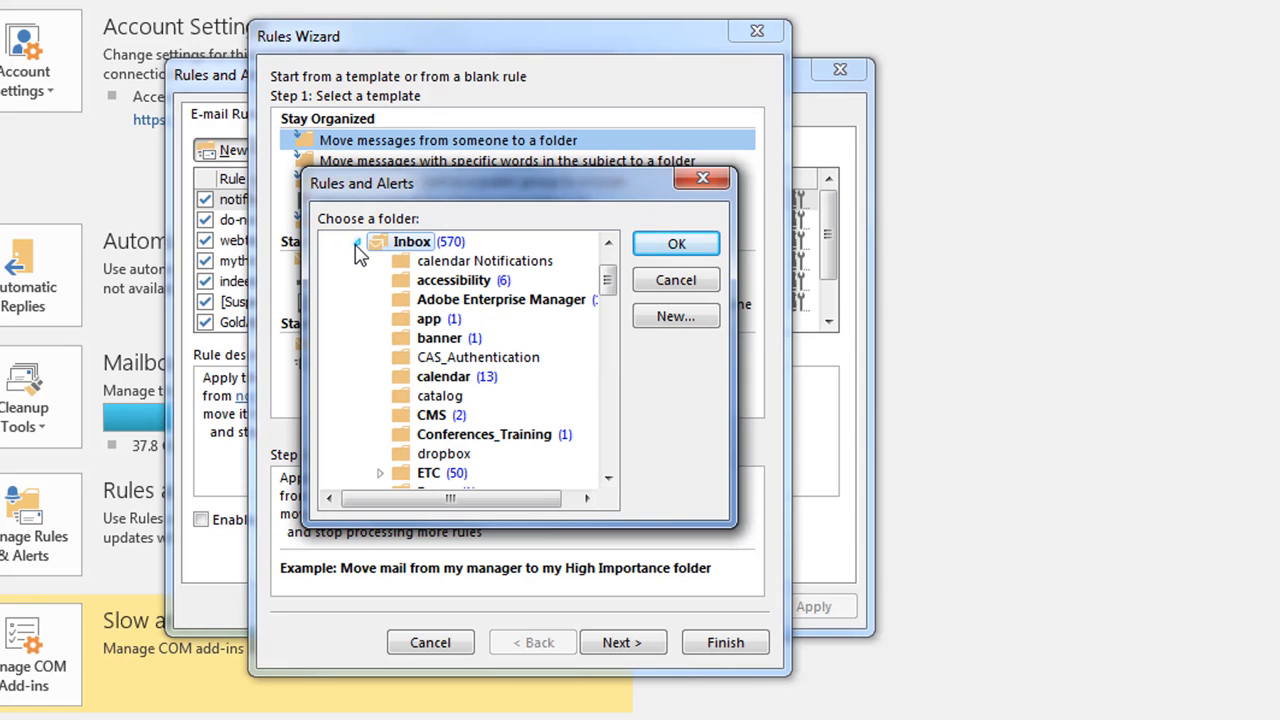
left_click(421, 263)
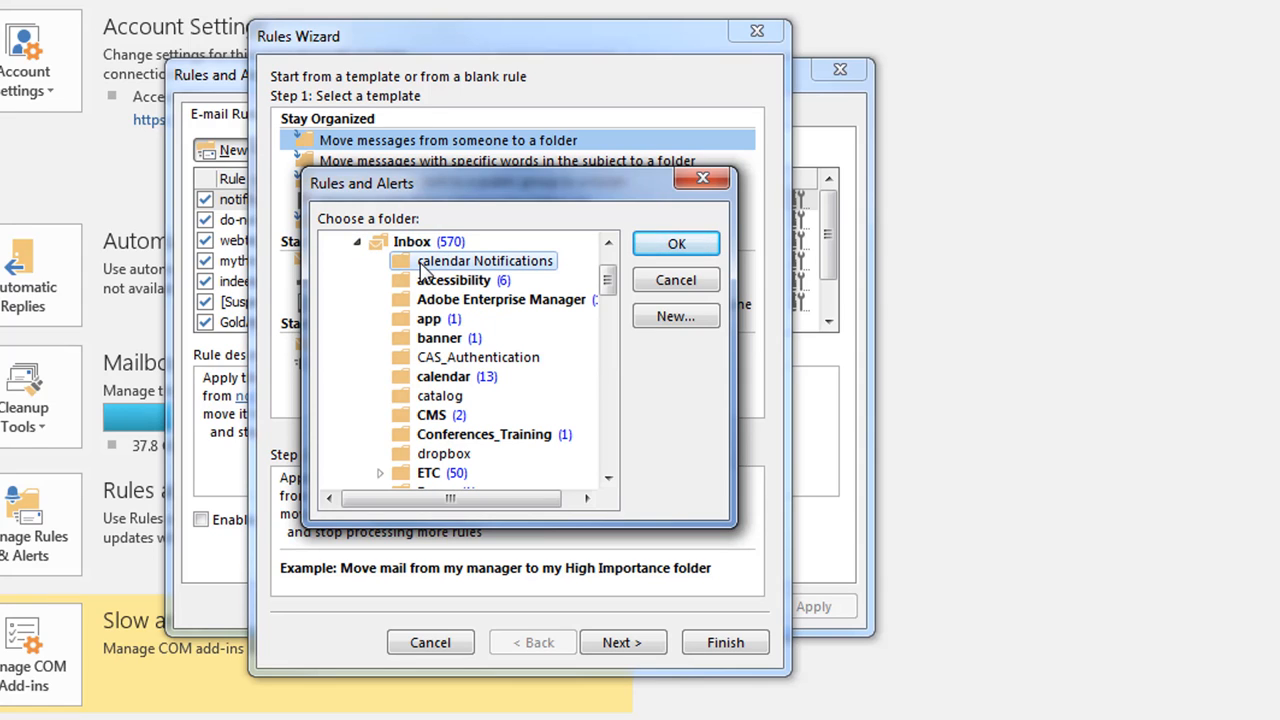
left_click(652, 254)
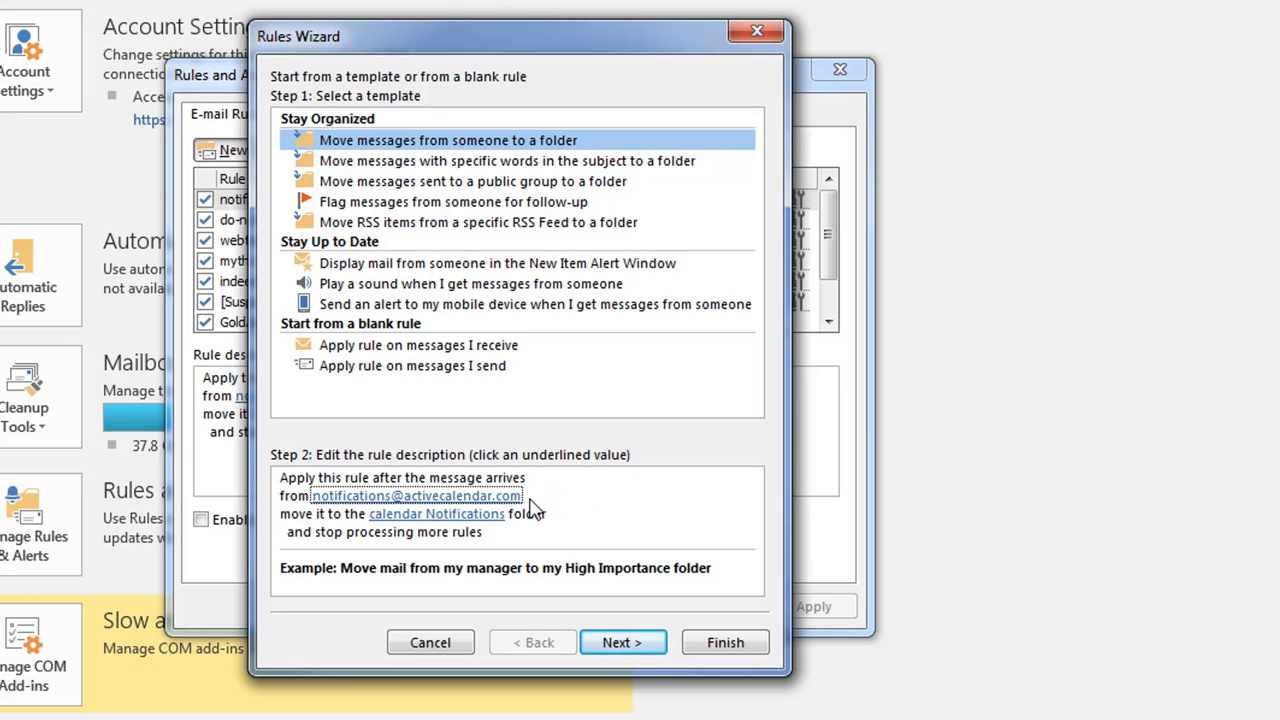
left_click(499, 519)
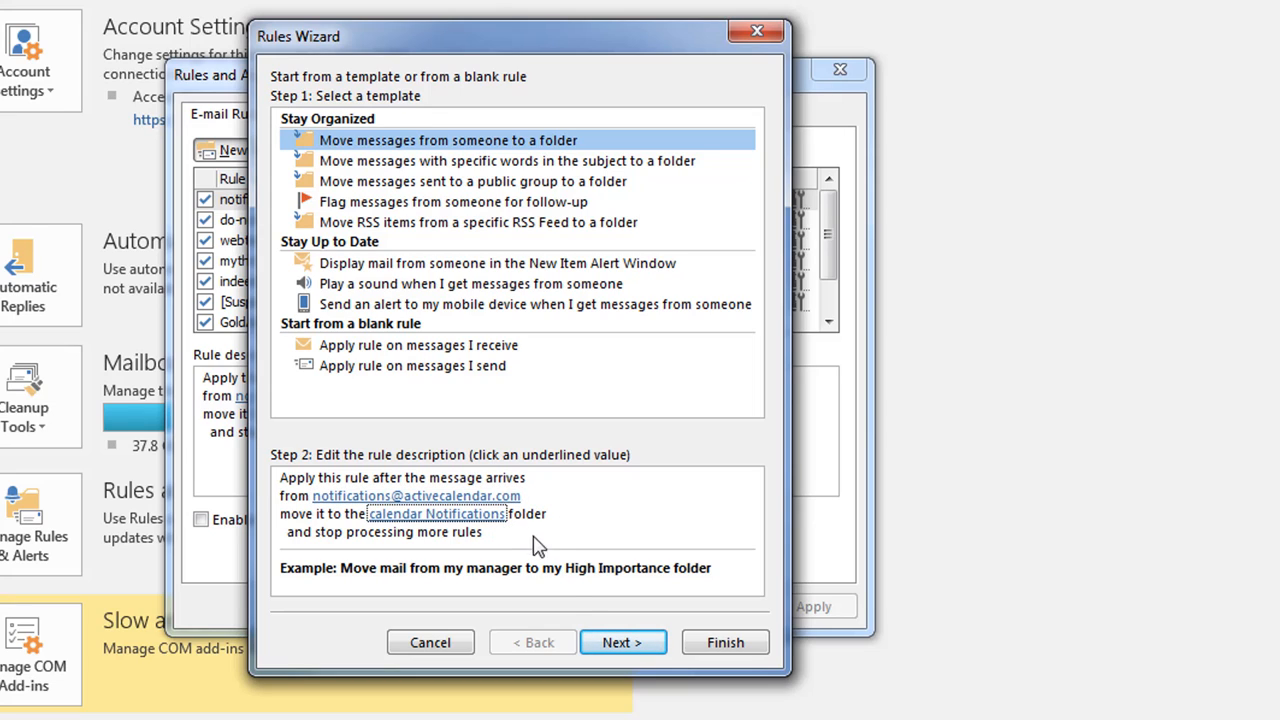
left_click(618, 645)
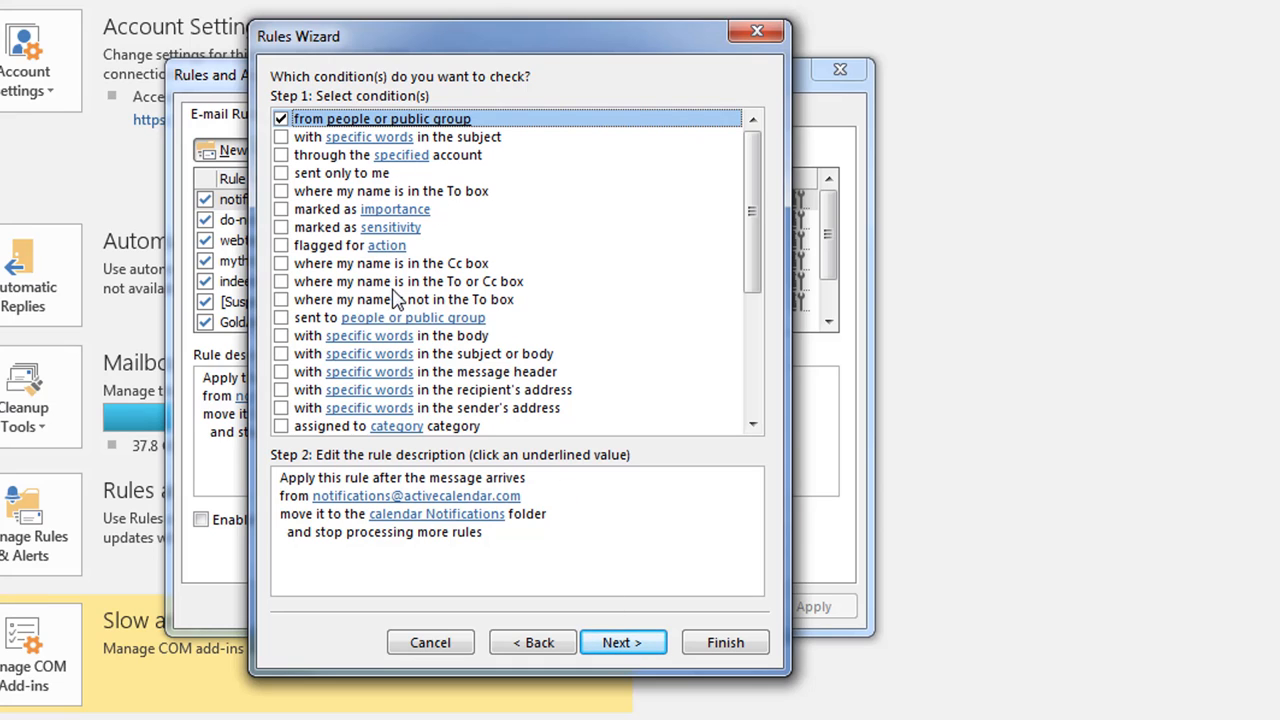
Accept the rule's selected conditions and actions, add no exceptions, and continue to the final rule setup page
left_click(612, 648)
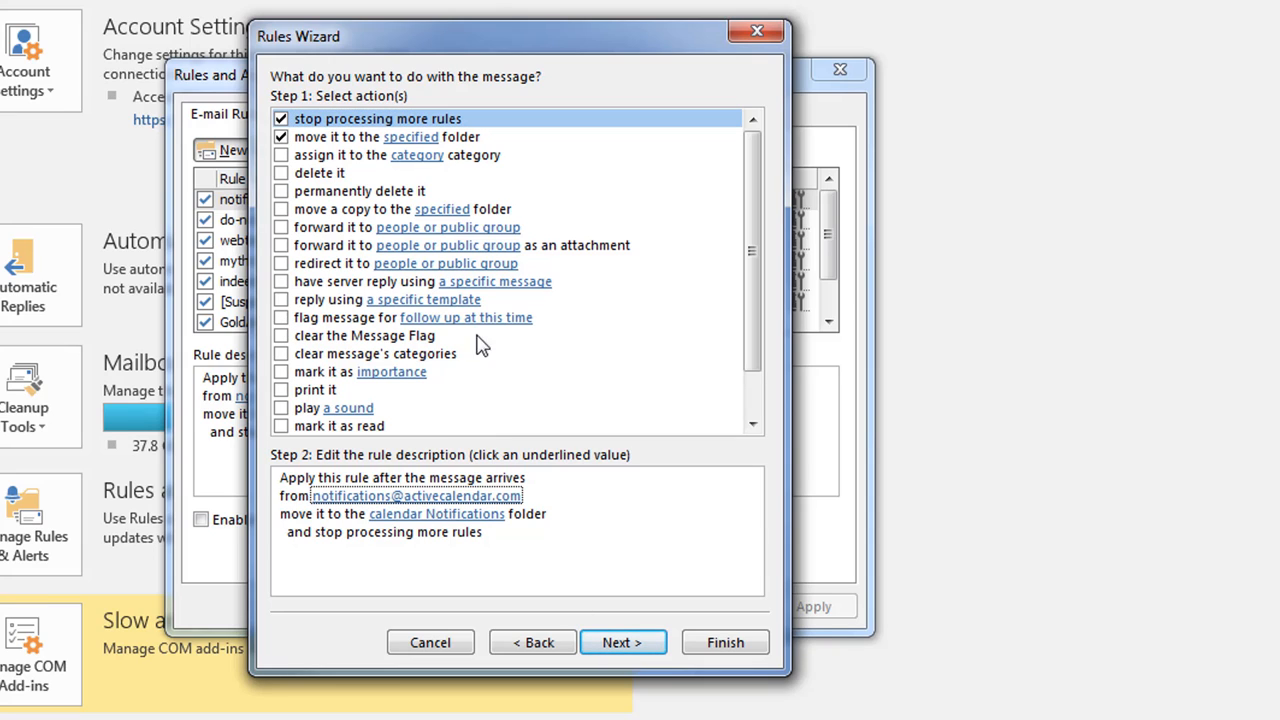
left_click(620, 645)
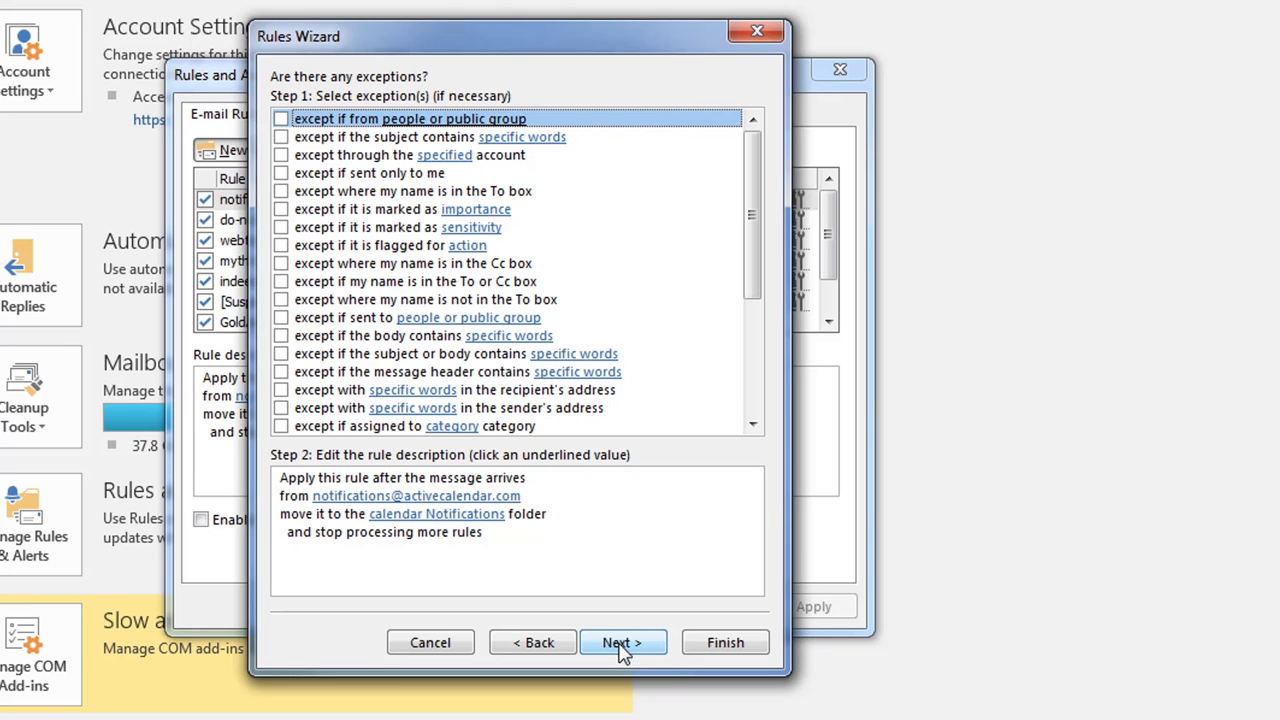
left_click(621, 643)
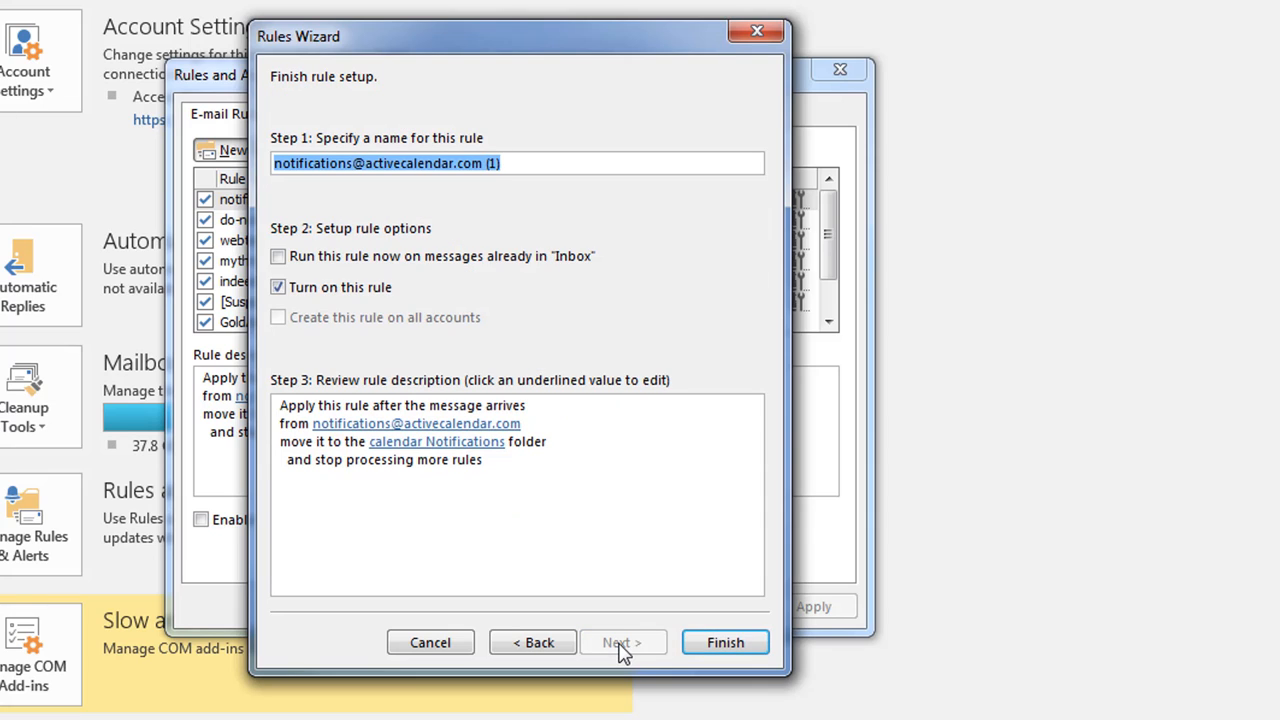
Replace the rule's default name with Calendar Notifications
left_click(505, 166)
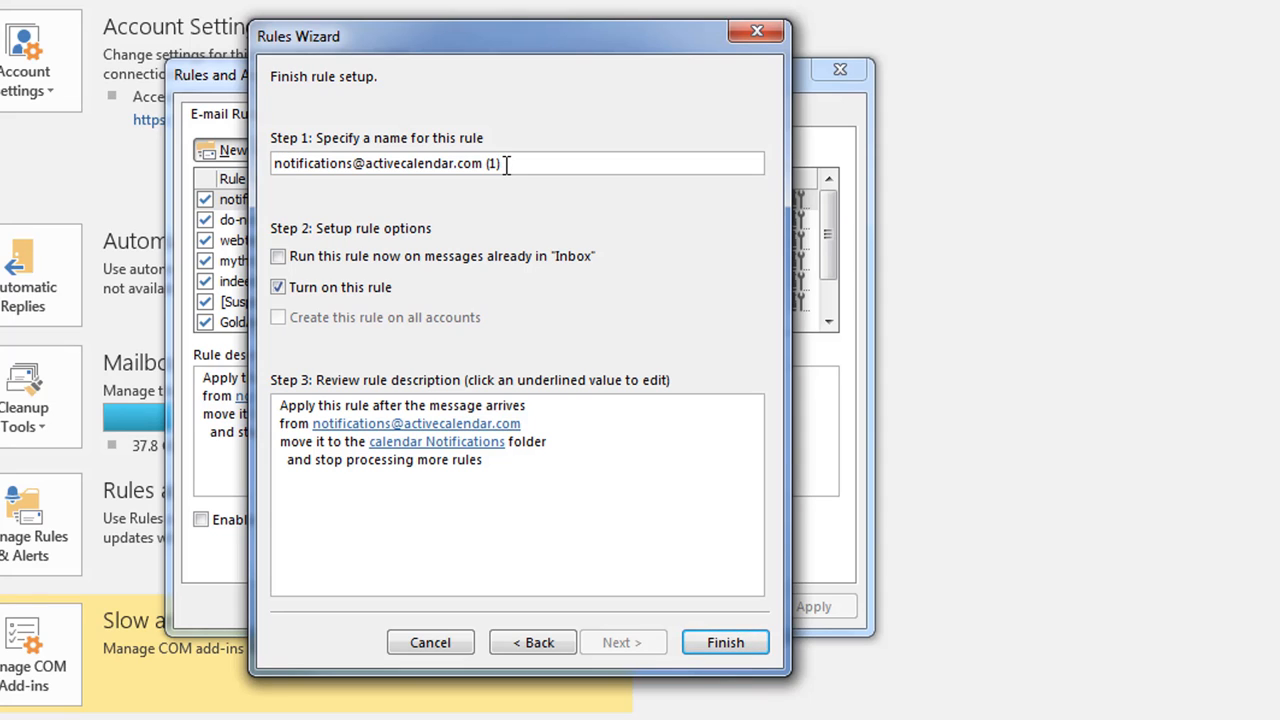
key("BackSpace")
key("BackSpace")
key("BackSpace")
key("BackSpace")
key("BackSpace")
key("BackSpace")
key("BackSpace")
key("BackSpace")
key("BackSpace")
key("BackSpace")
key("BackSpace")
key("BackSpace")
key("BackSpace")
key("BackSpace")
key("BackSpace")
key("BackSpace")
key("BackSpace")
key("BackSpace")
key("BackSpace")
key("BackSpace")
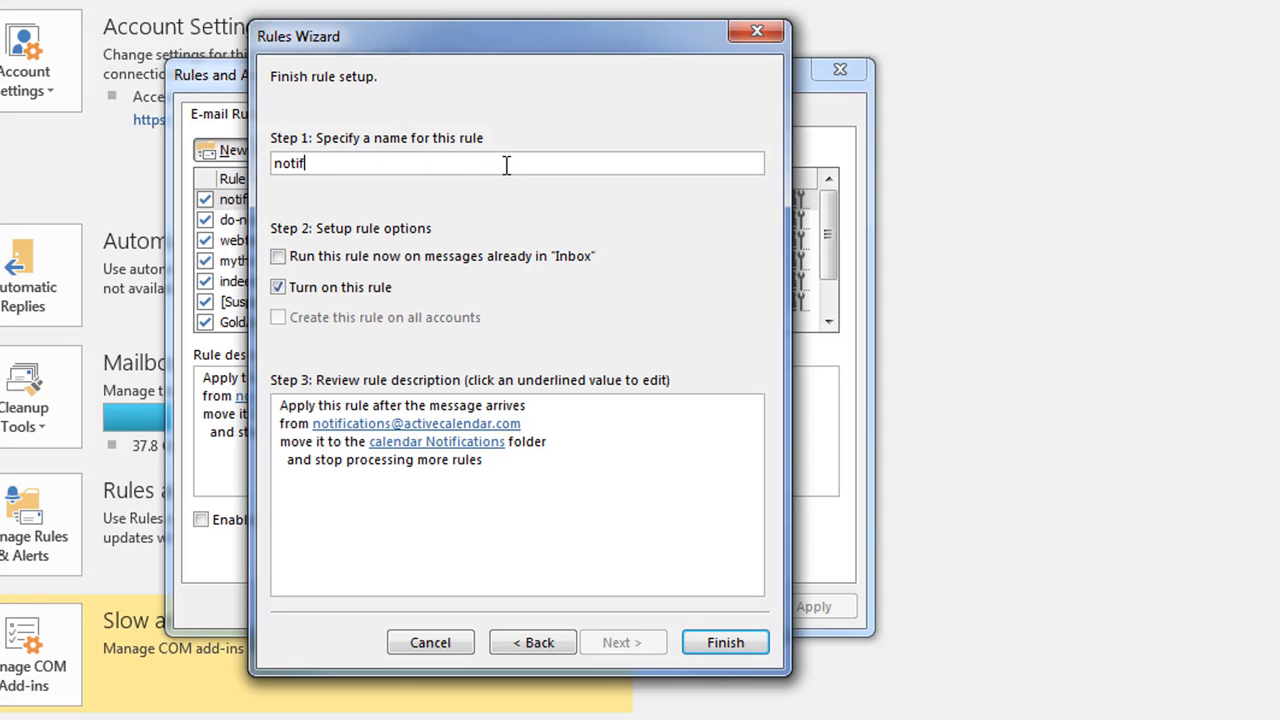
key("BackSpace")
key("BackSpace")
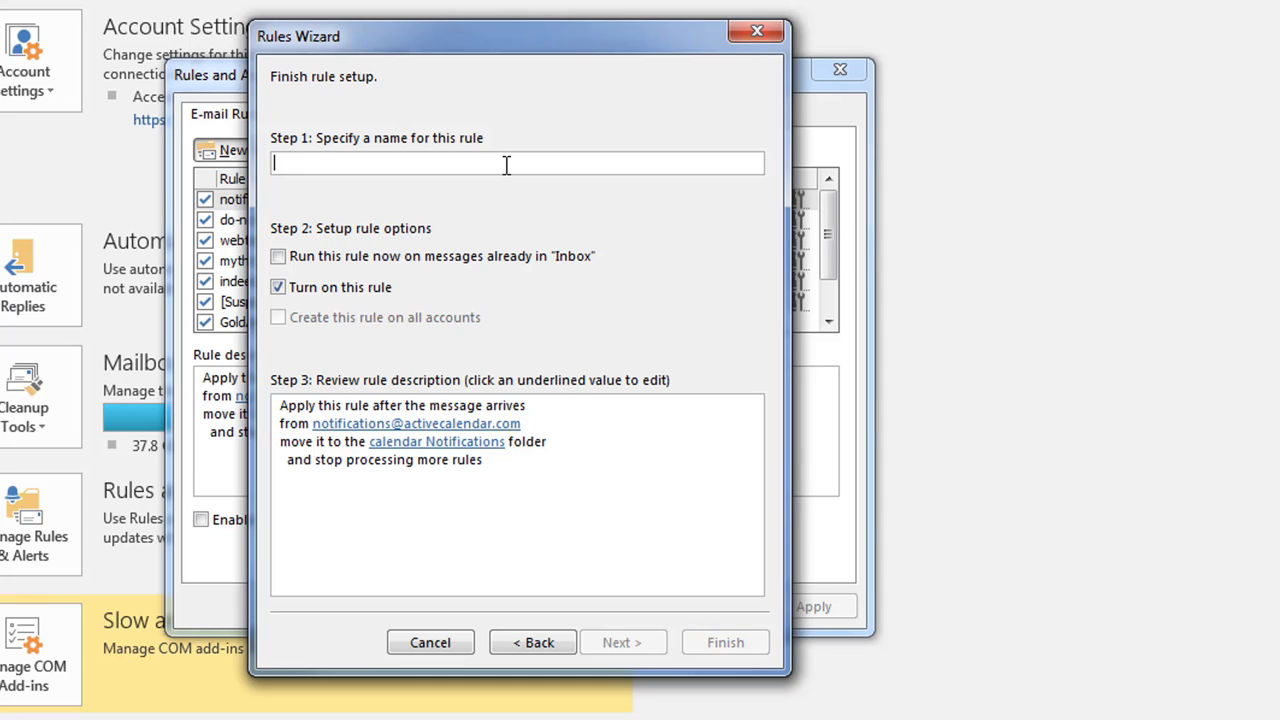
type("calendar Notificat")
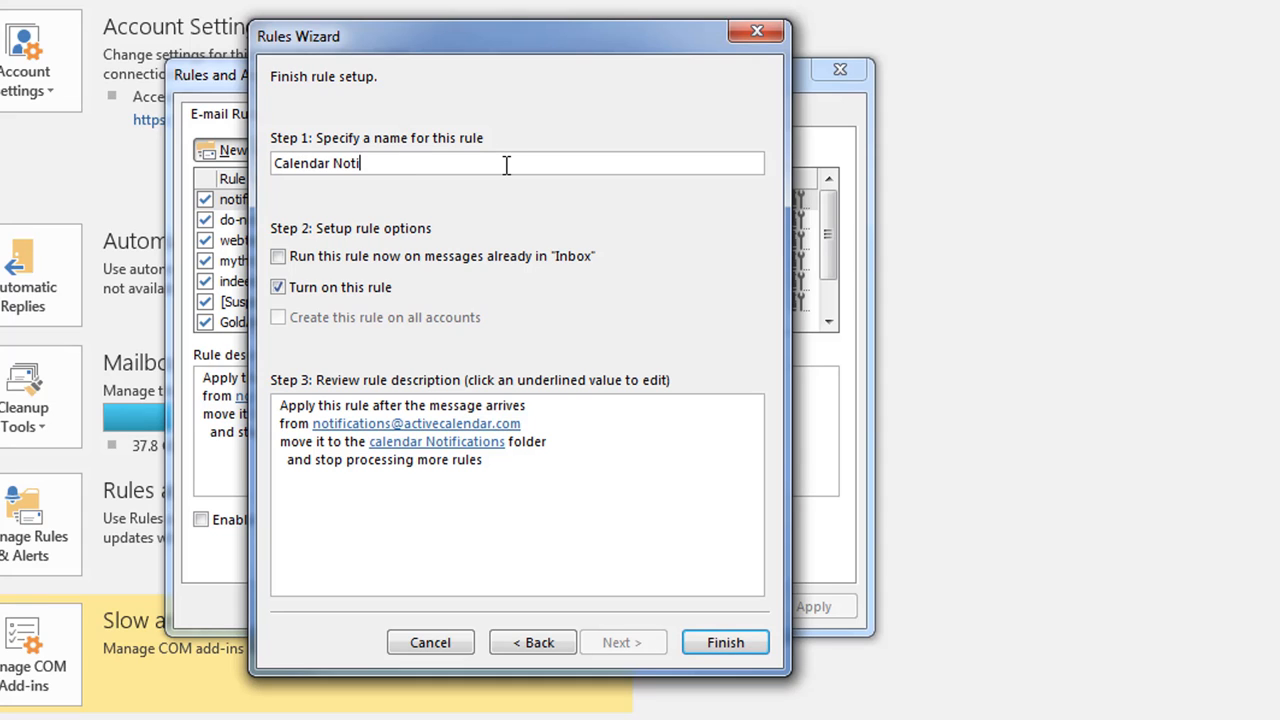
type("ions")
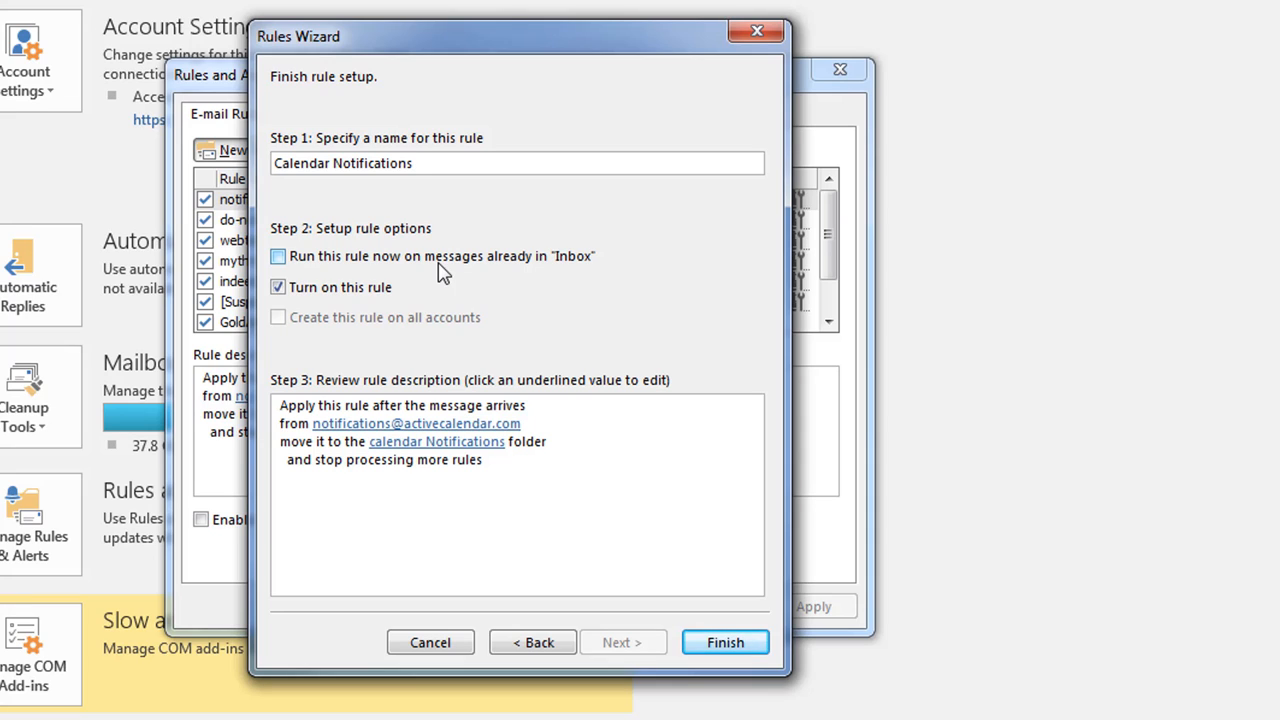
Finish the Calendar Notifications rule, apply it, and close Rules and Alerts with the changes accepted
left_click(351, 405)
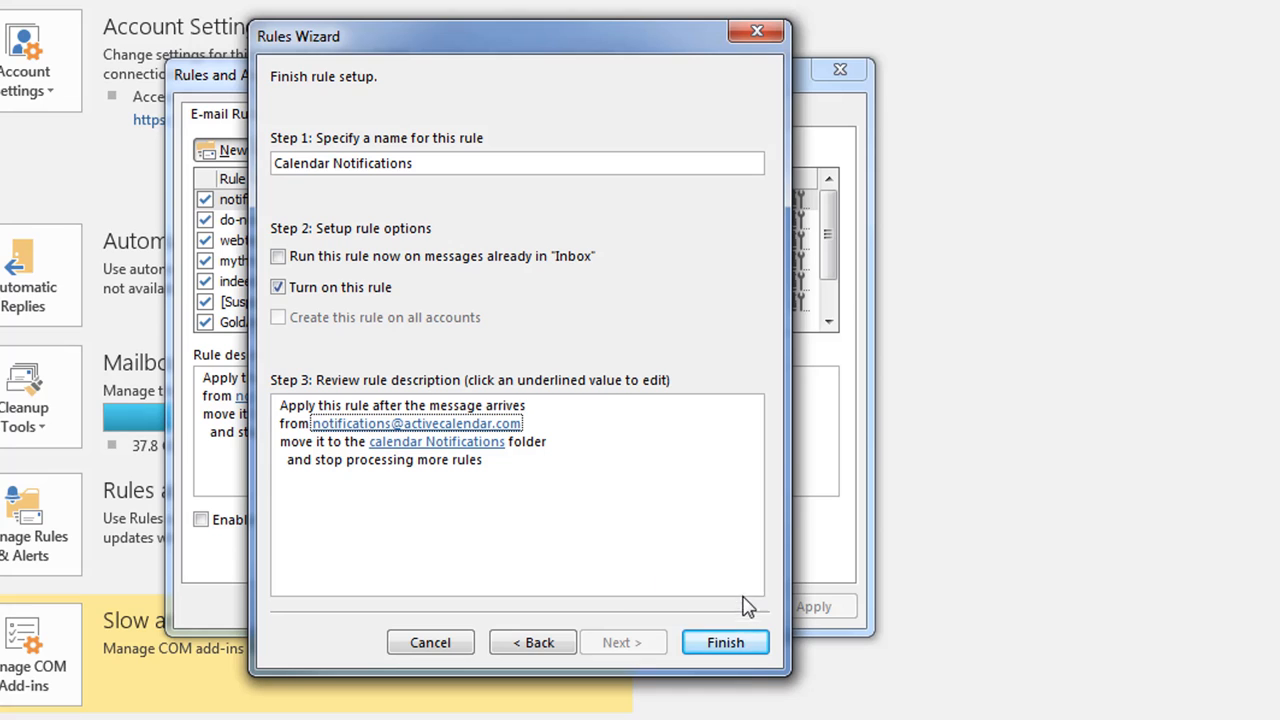
left_click(730, 645)
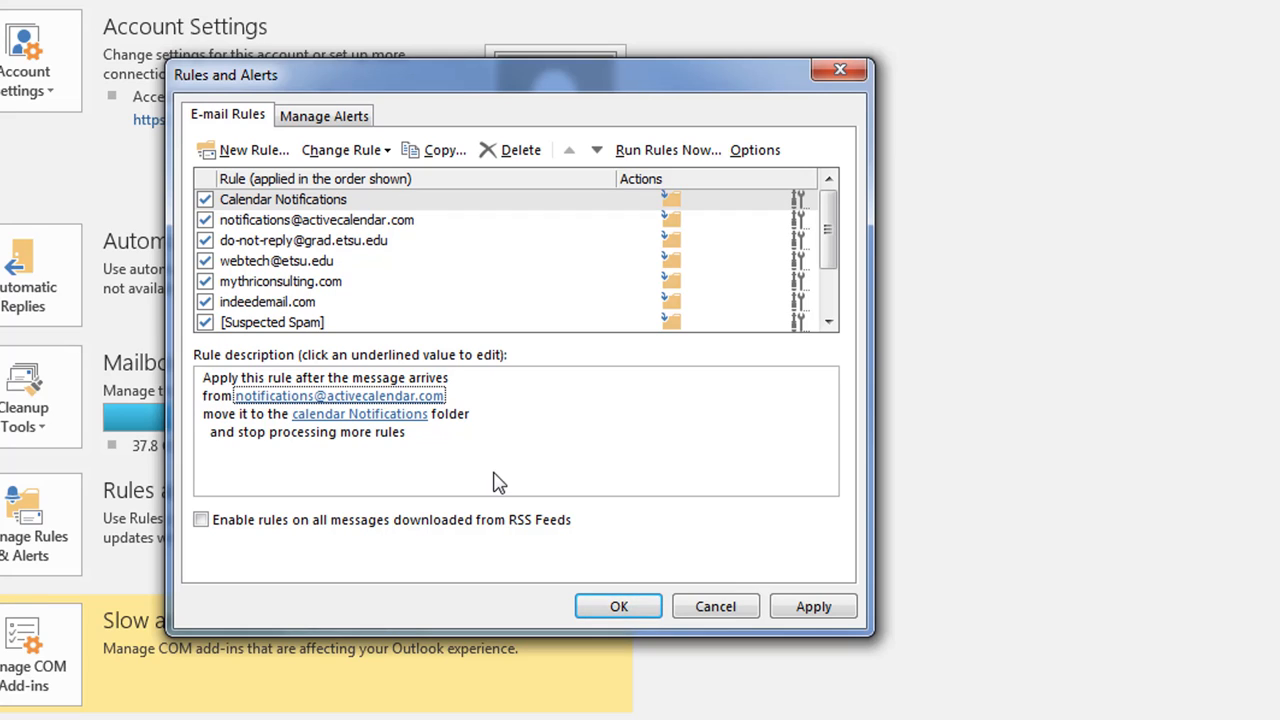
left_click(800, 608)
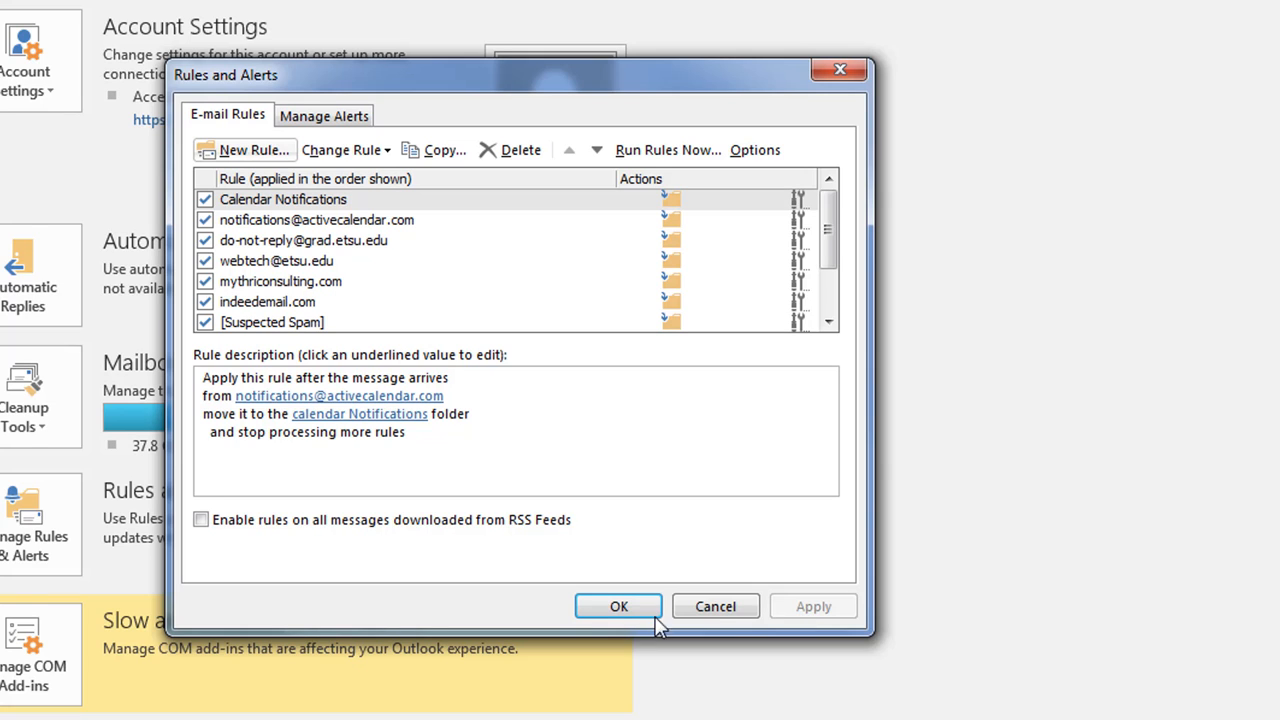
left_click(583, 610)
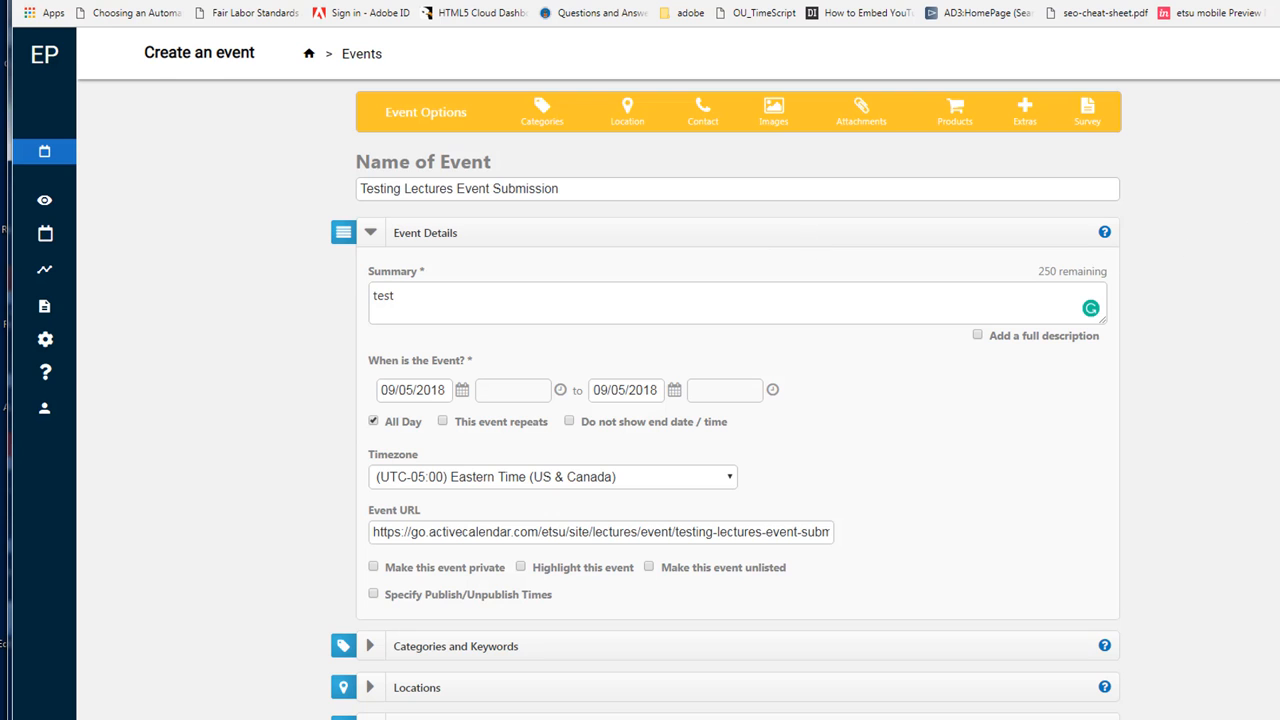
Submit the Testing Lectures Event Submission event in the browser's Event Publisher form and switch back to the Outlook calendar Notifications window
scroll(738, 400, "down", 15)
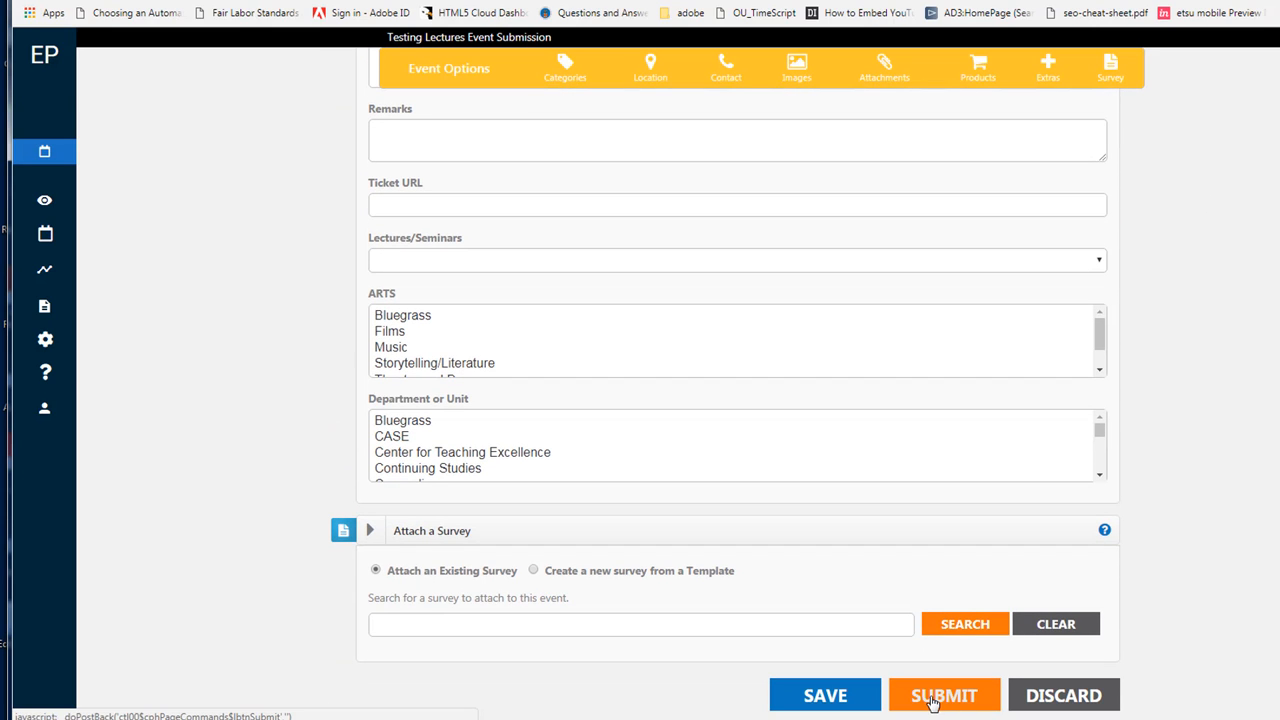
left_click(932, 703)
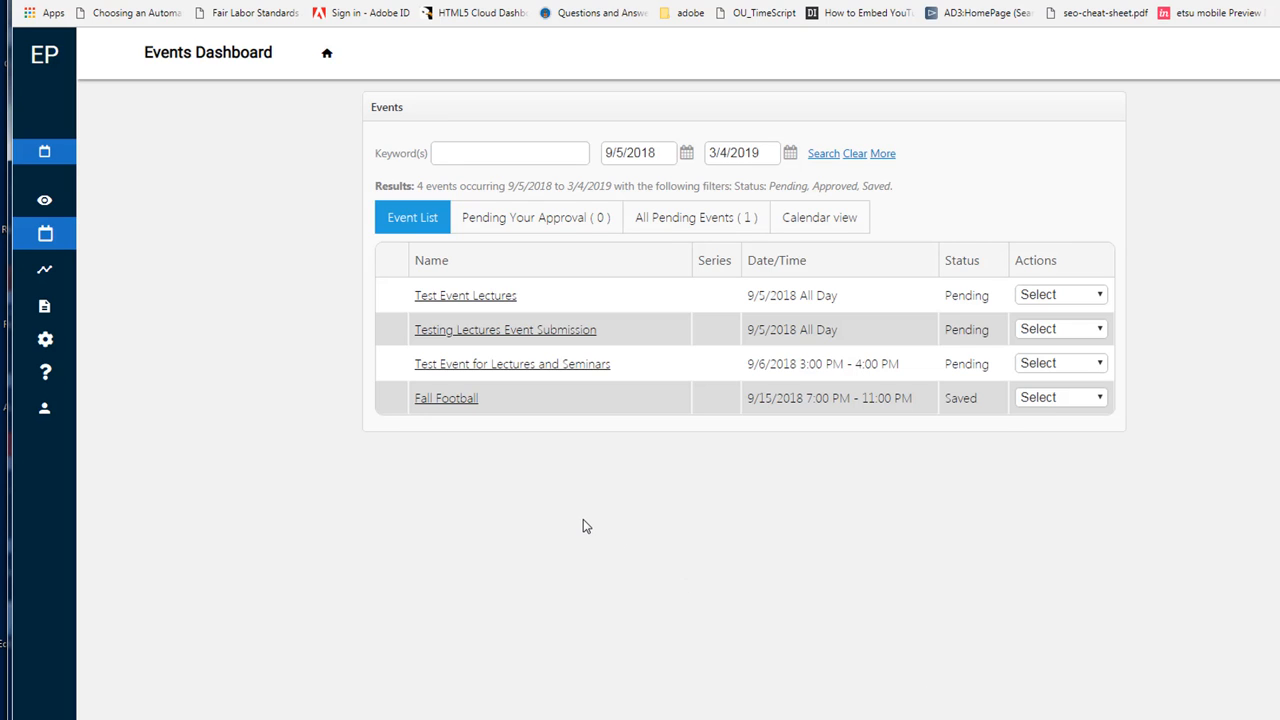
mouse_move(357, 686)
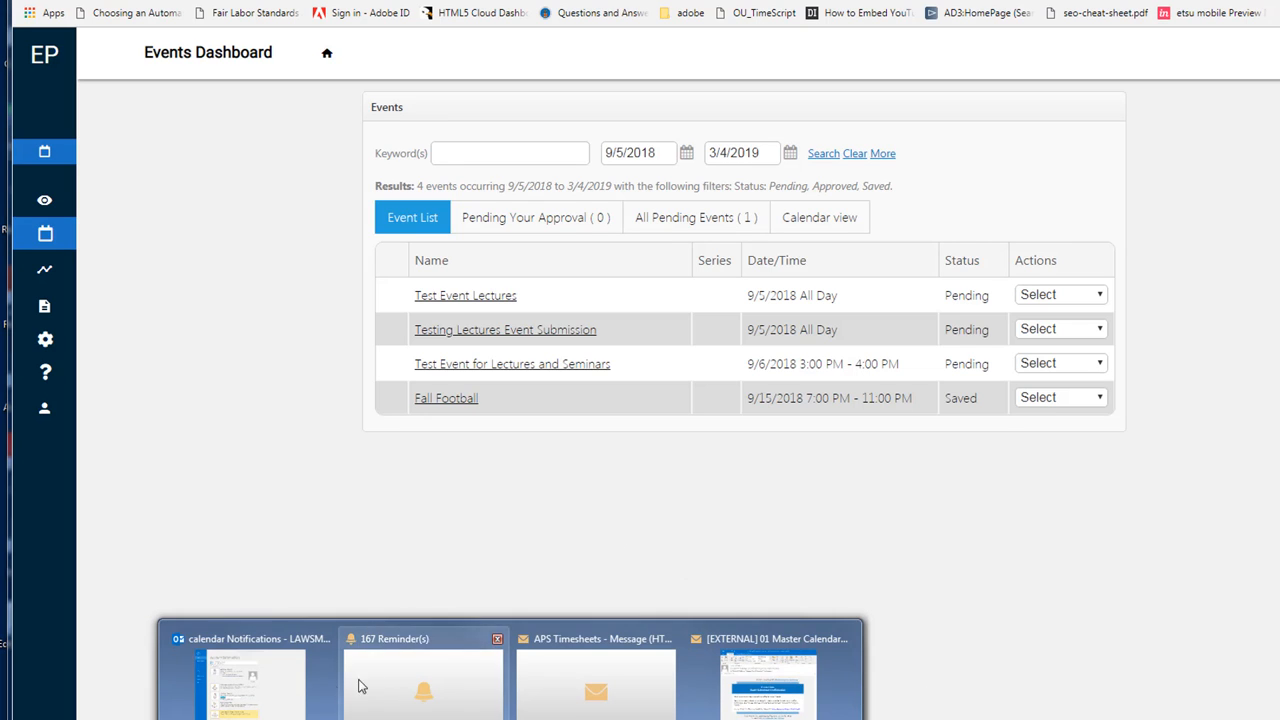
left_click(296, 690)
key("Escape")
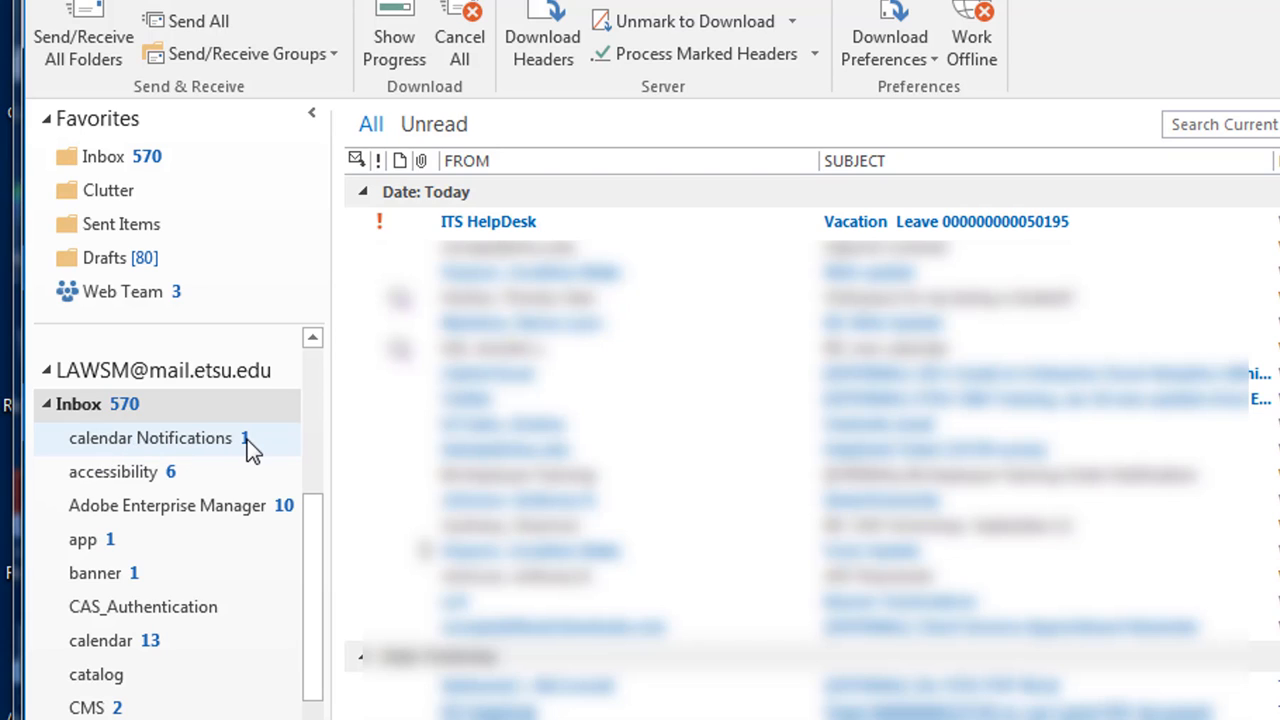
Check the Event Submitted Confirmation message in the calendar Notifications folder in its own window and close it
left_click(185, 442)
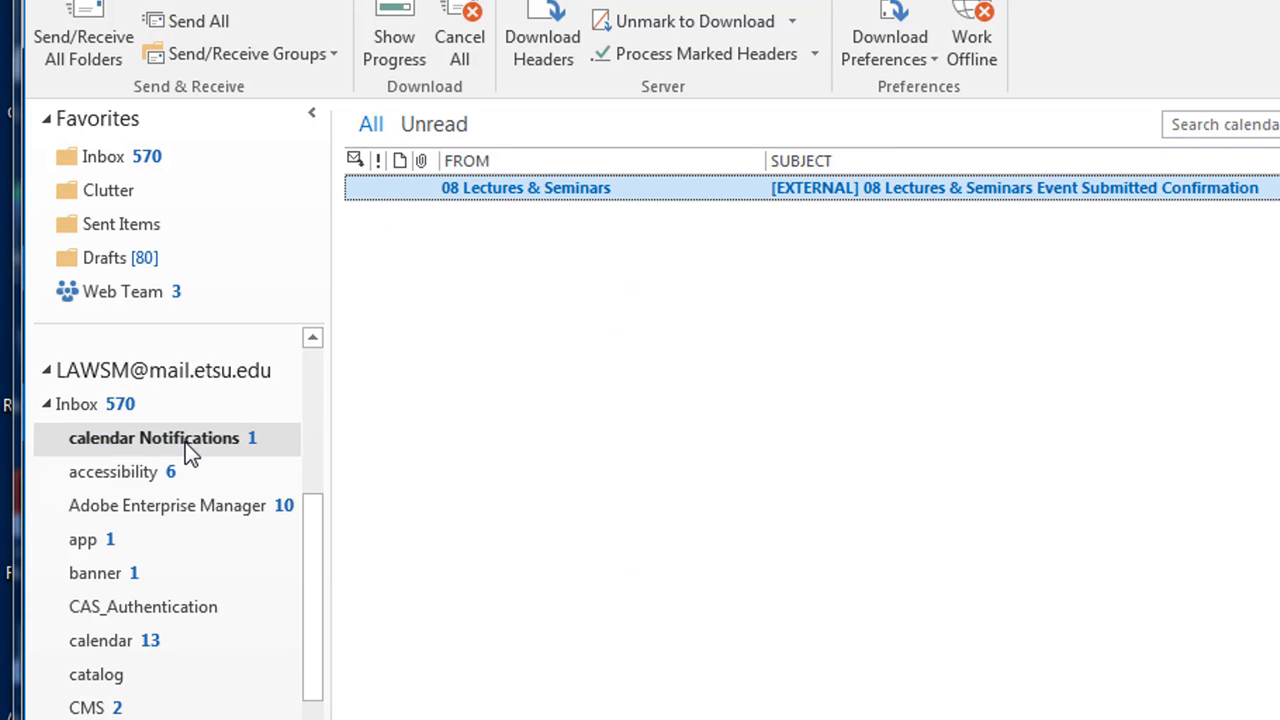
double_click(873, 200)
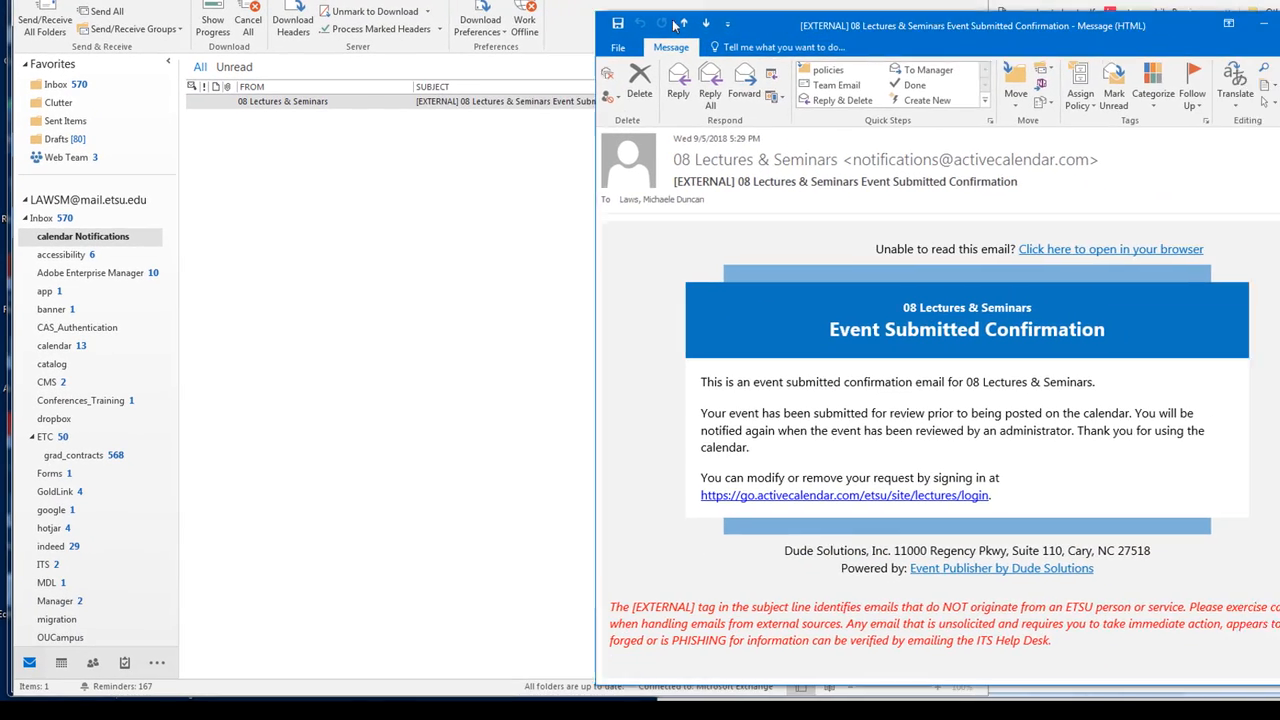
left_click_drag(676, 24, 459, 18)
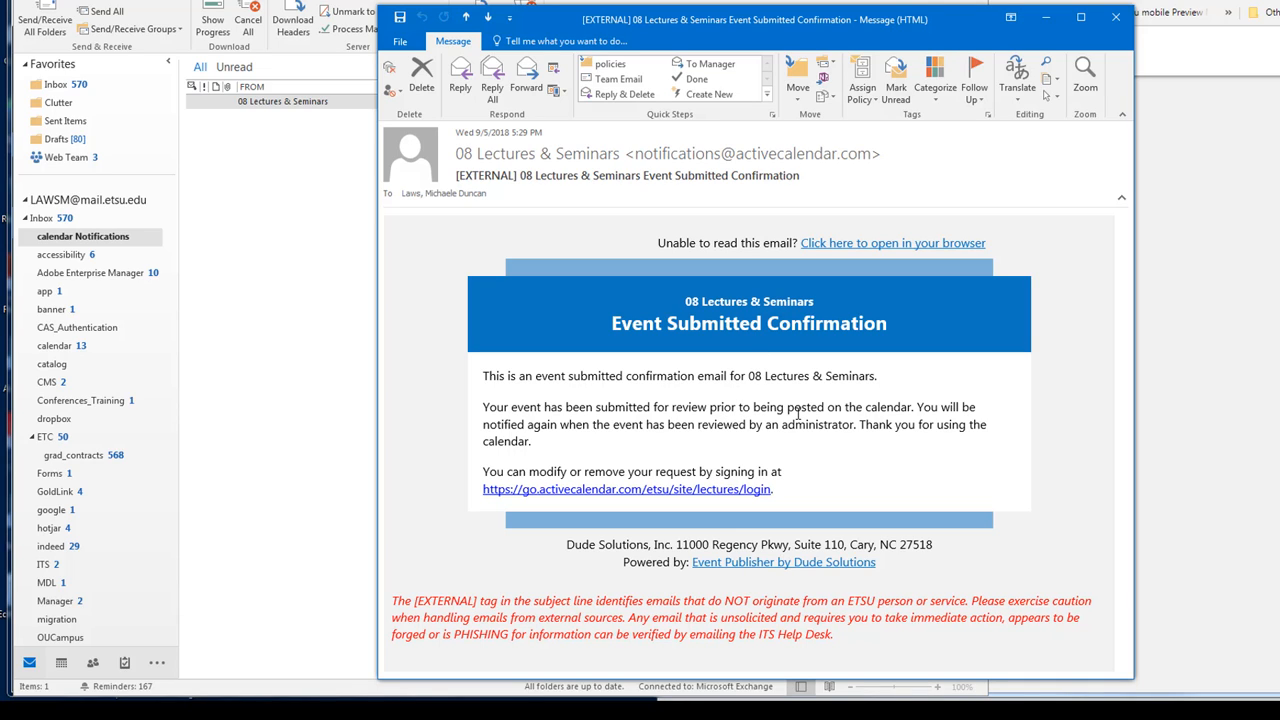
left_click(1115, 20)
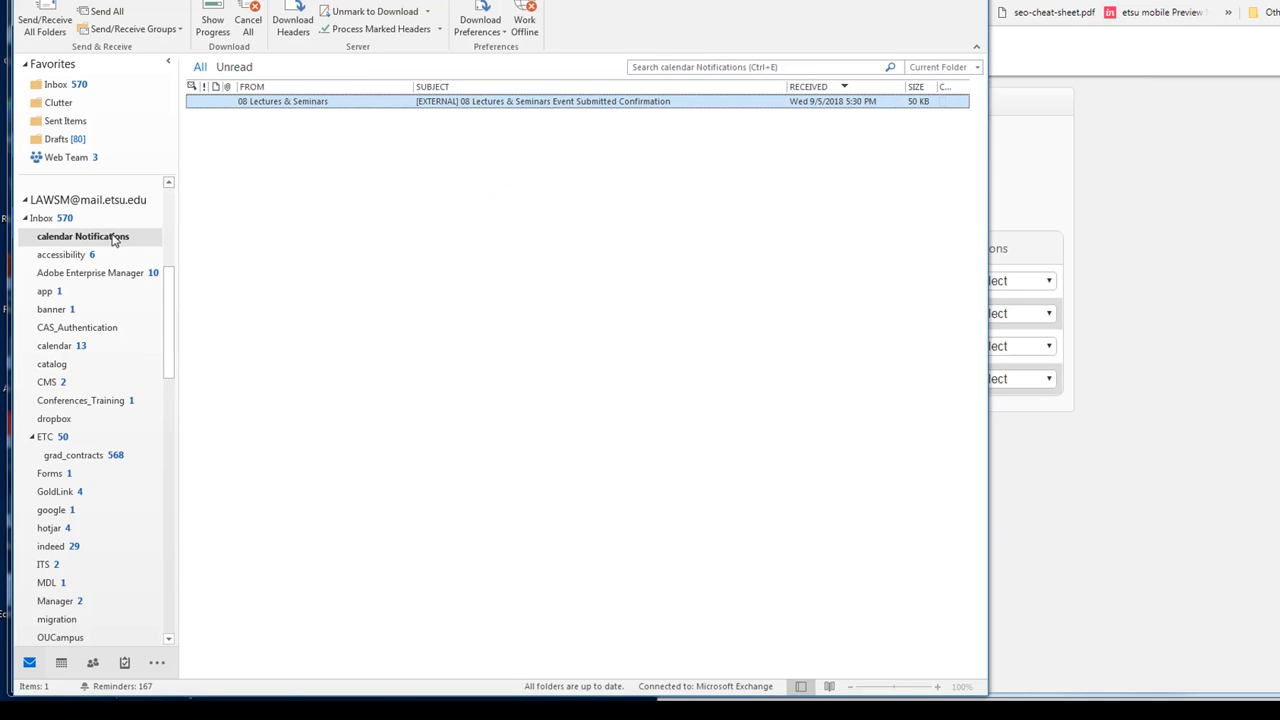